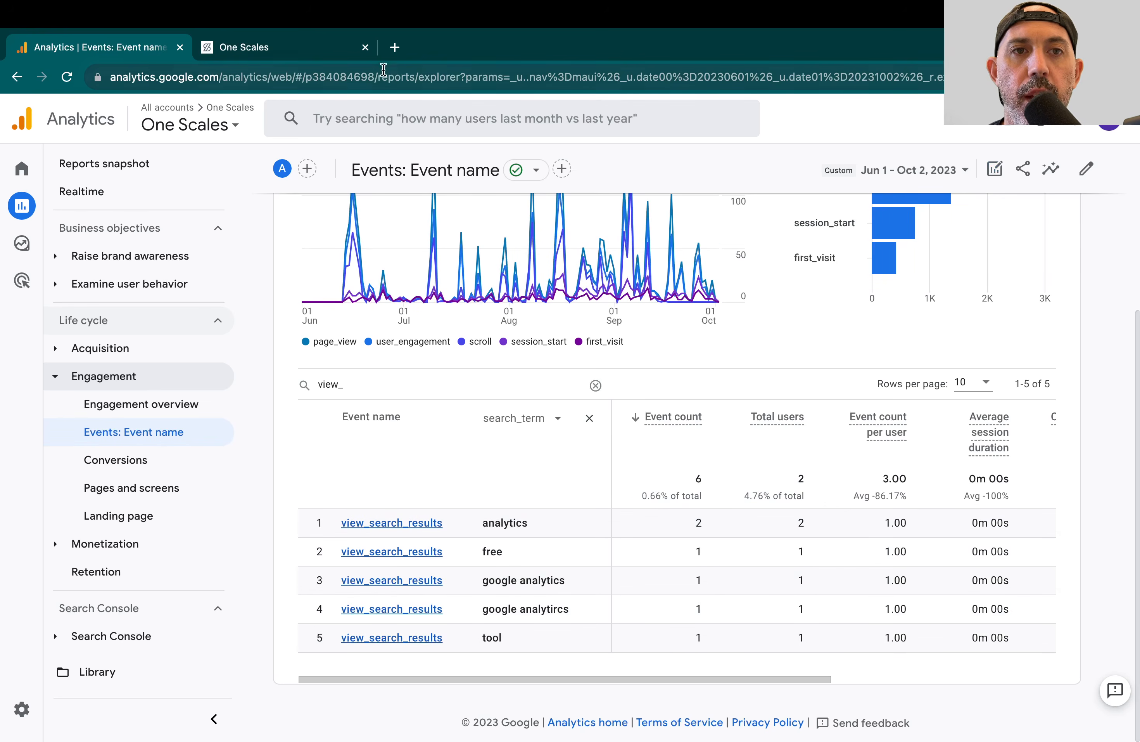
# Step: Switch to the One Scales website and search it for "shopify"
pyautogui.click(325, 46)
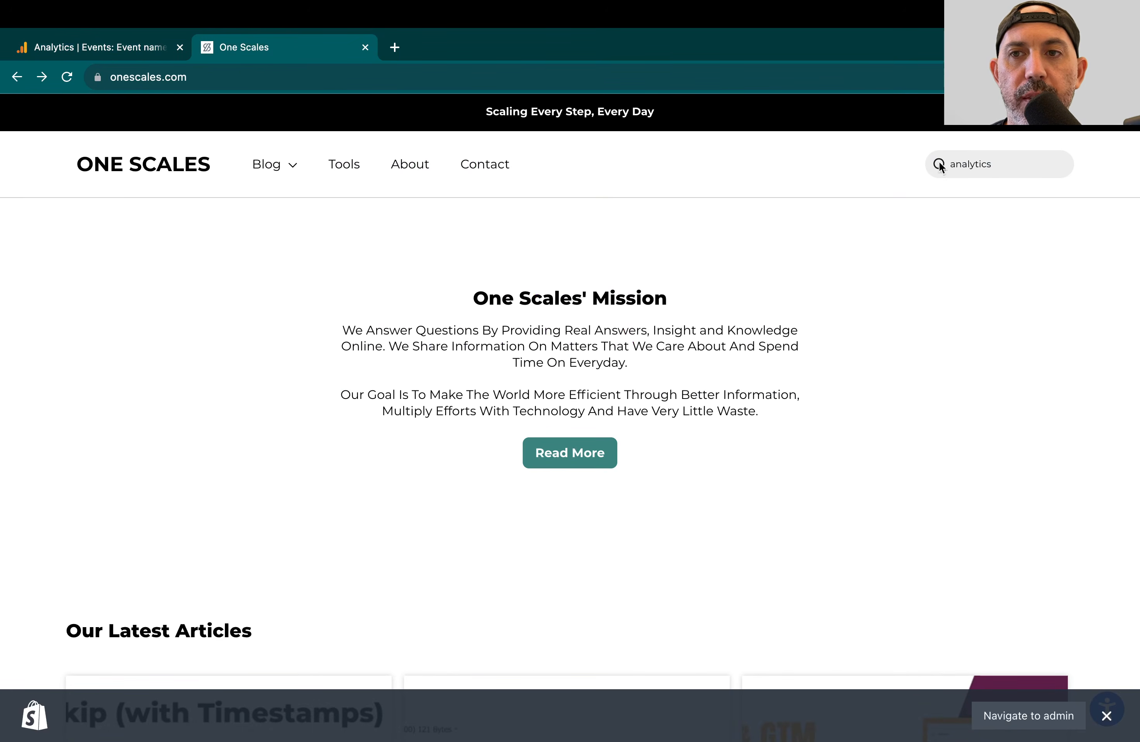
pyautogui.doubleClick(983, 164)
pyautogui.write('shopify')
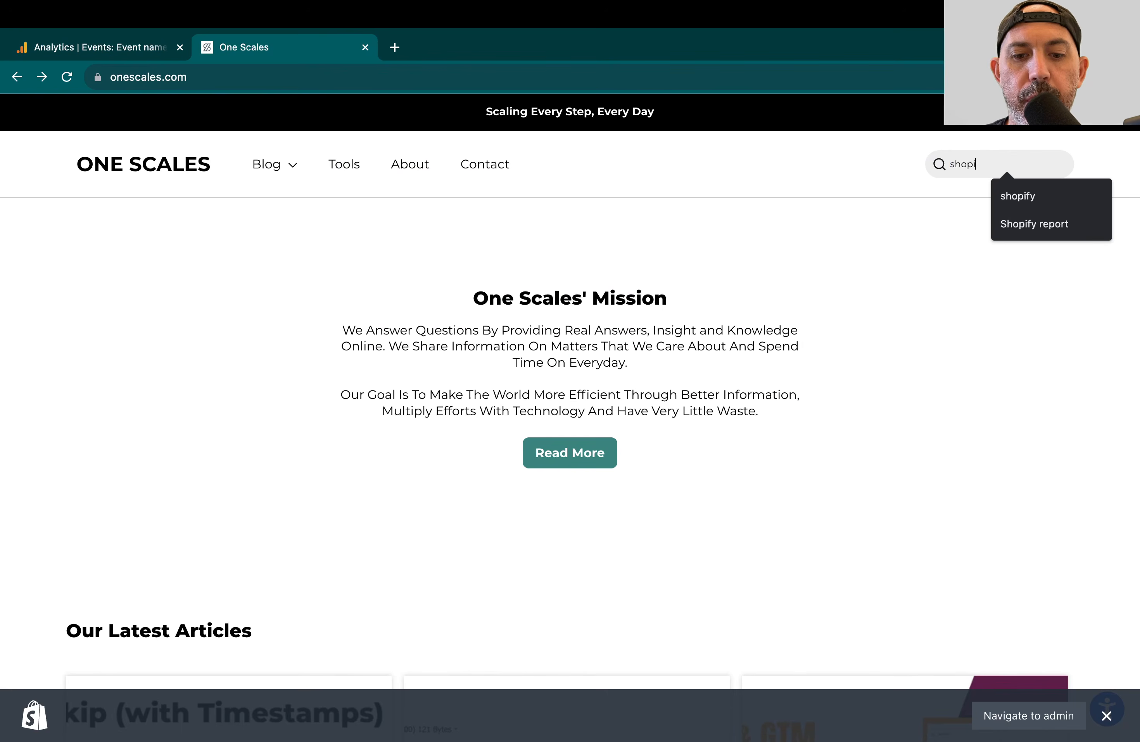
pyautogui.press('Return')
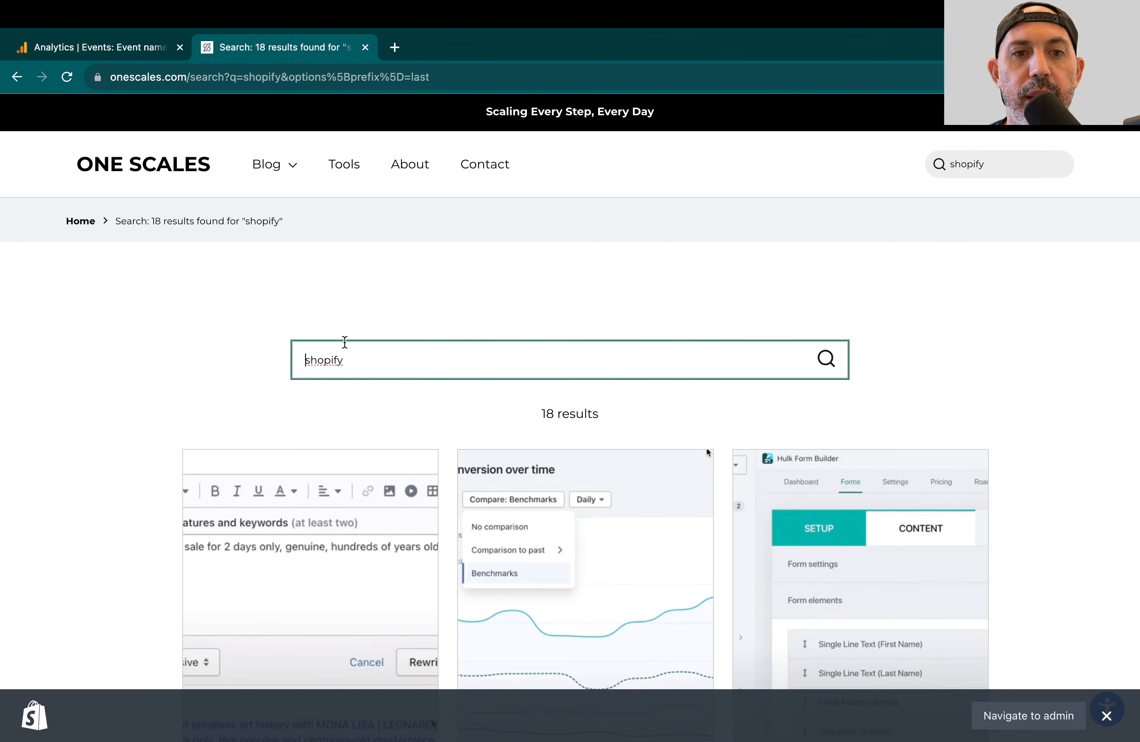
# Step: Switch to Google Analytics and open the enhanced measurement settings of the One Scales web data stream
pyautogui.click(166, 49)
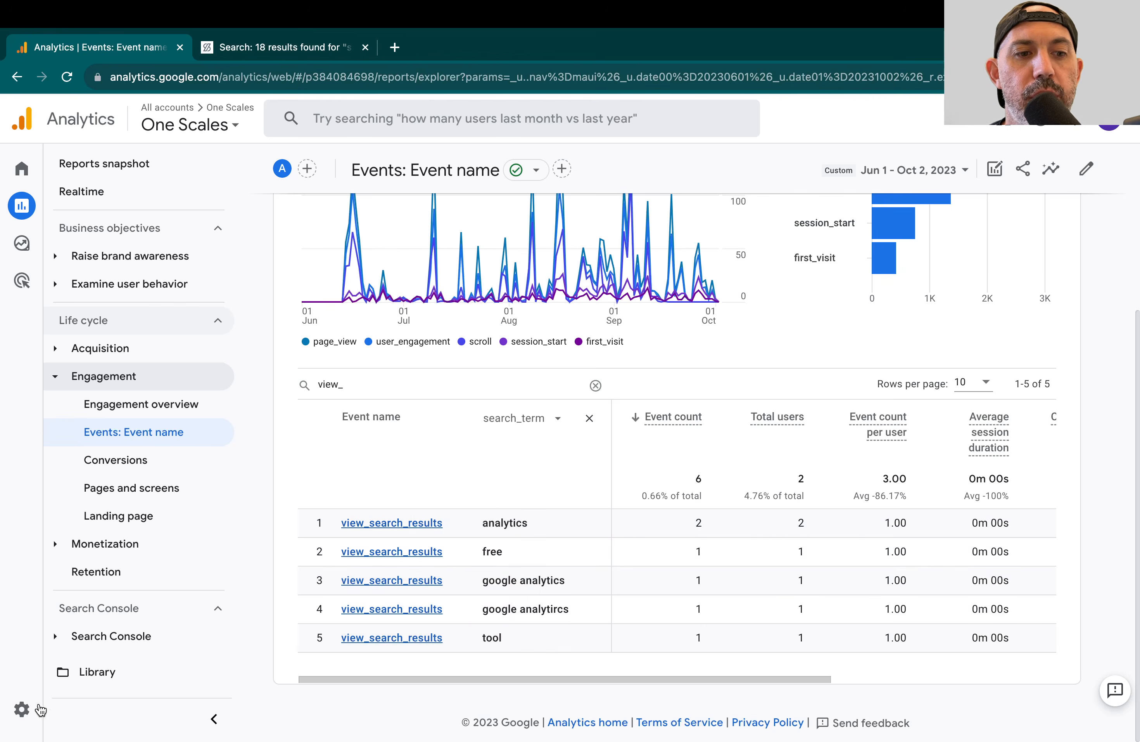
pyautogui.click(26, 716)
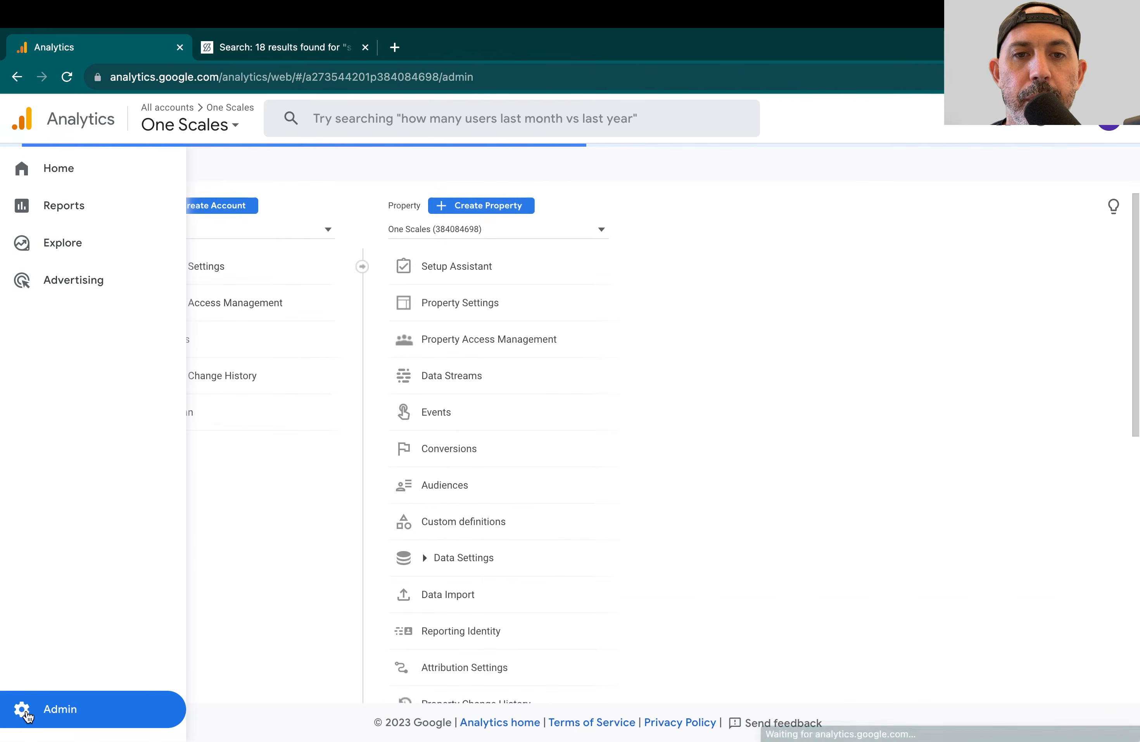
pyautogui.click(554, 378)
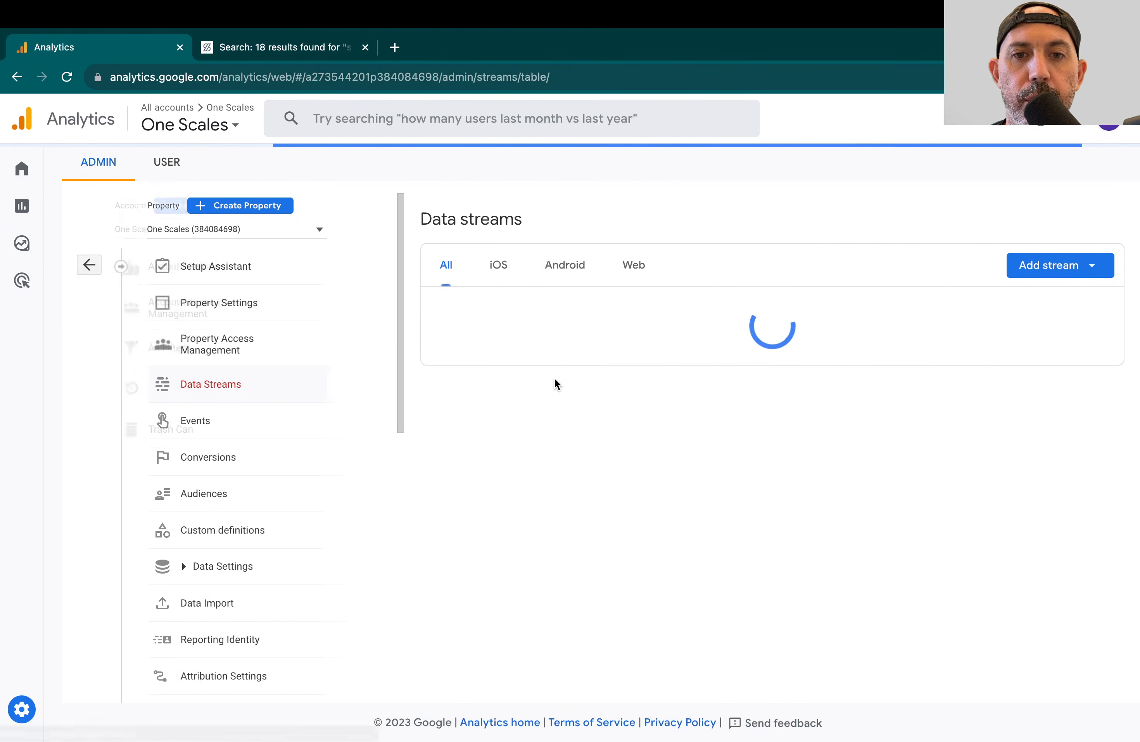
pyautogui.click(702, 301)
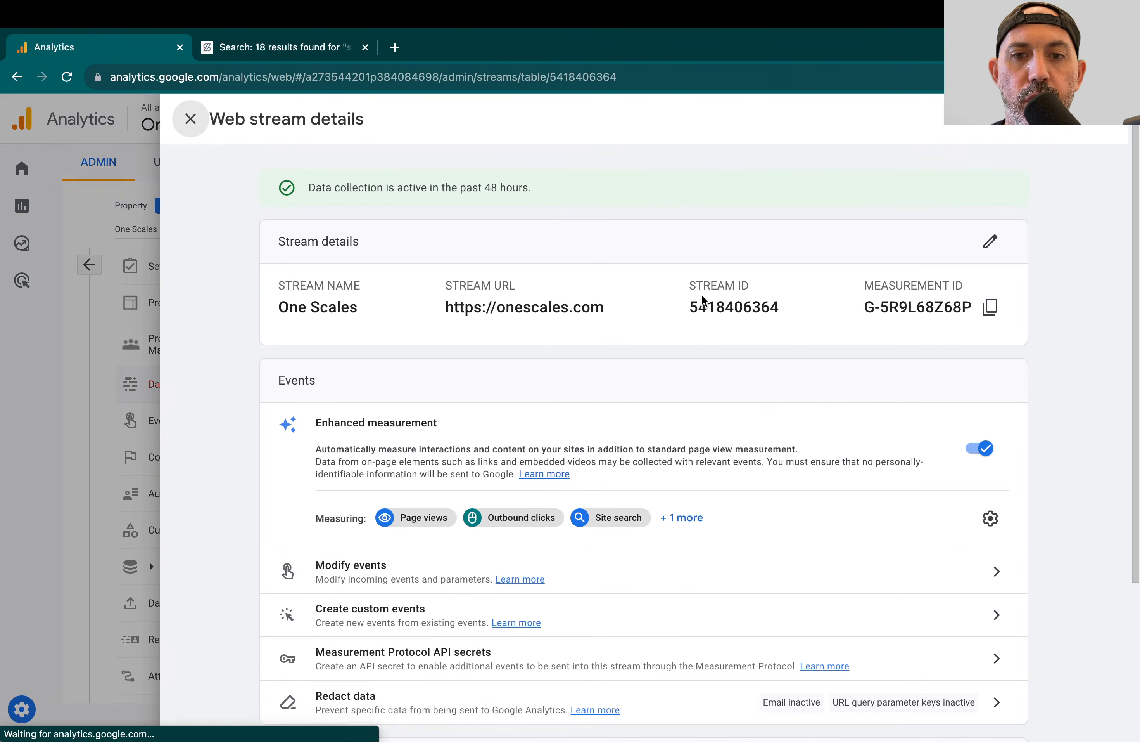
pyautogui.moveTo(330, 422); pyautogui.dragTo(463, 425)
pyautogui.click(991, 519)
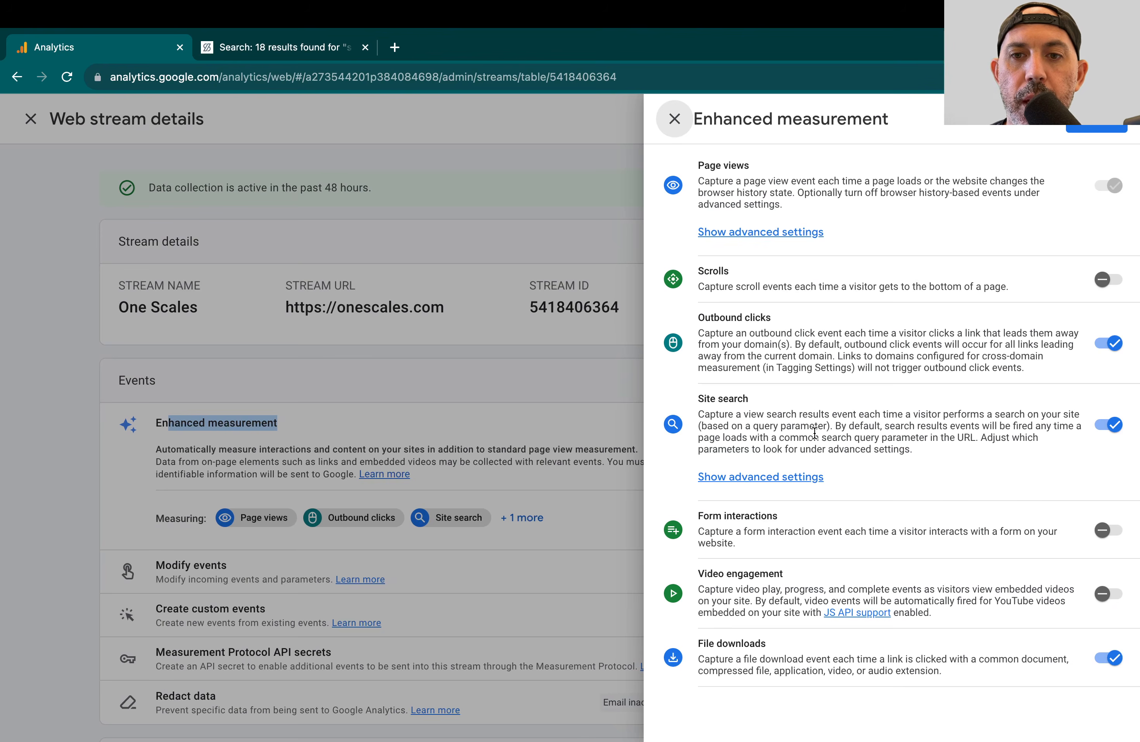
# Step: Show the advanced settings for Site search and review the search term query parameters
pyautogui.moveTo(697, 398); pyautogui.dragTo(767, 401)
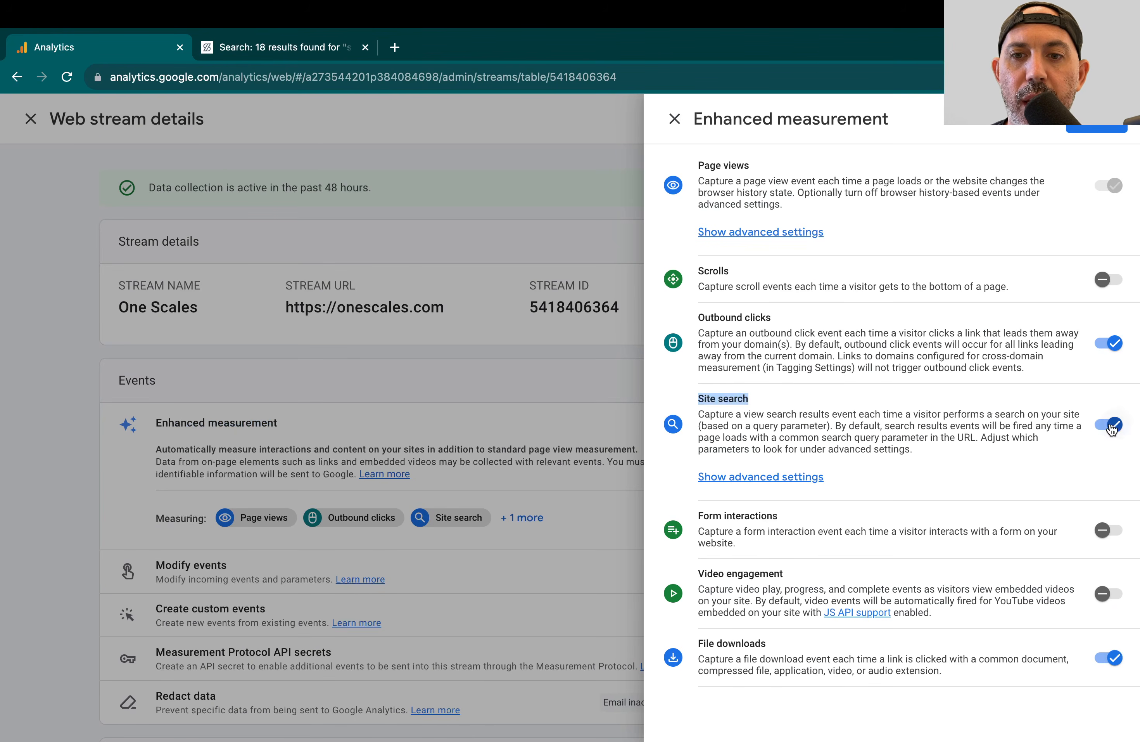
pyautogui.click(799, 482)
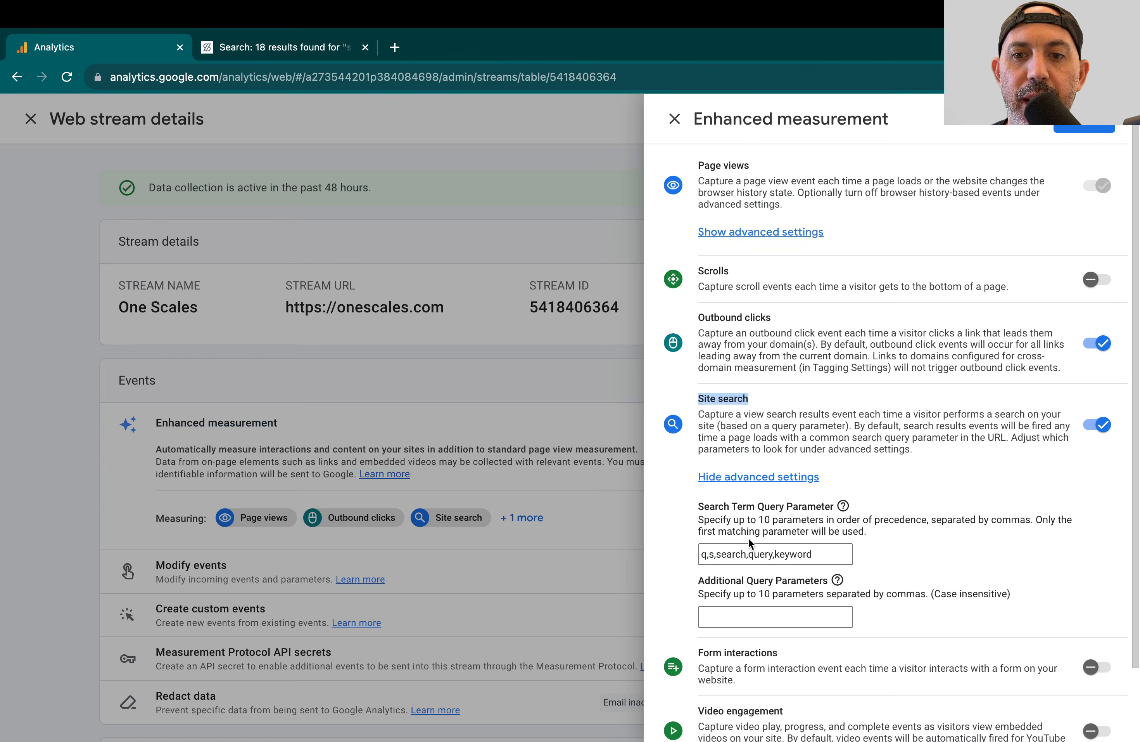
pyautogui.moveTo(701, 555); pyautogui.dragTo(822, 555)
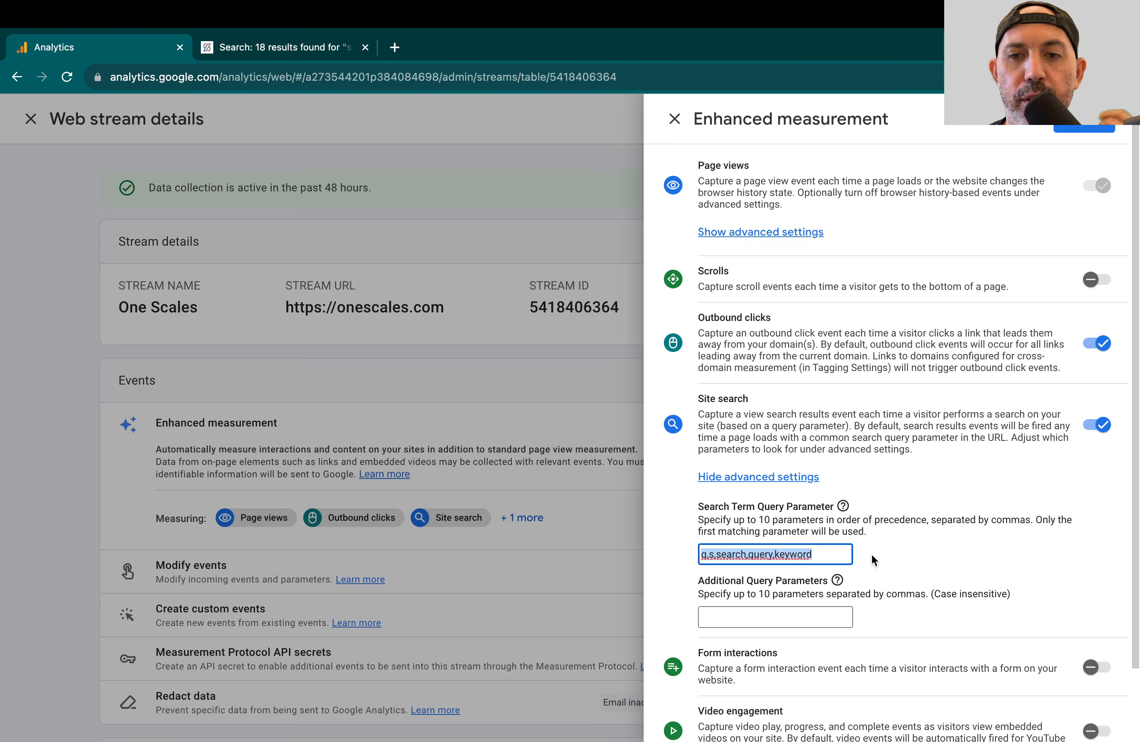
pyautogui.click(871, 554)
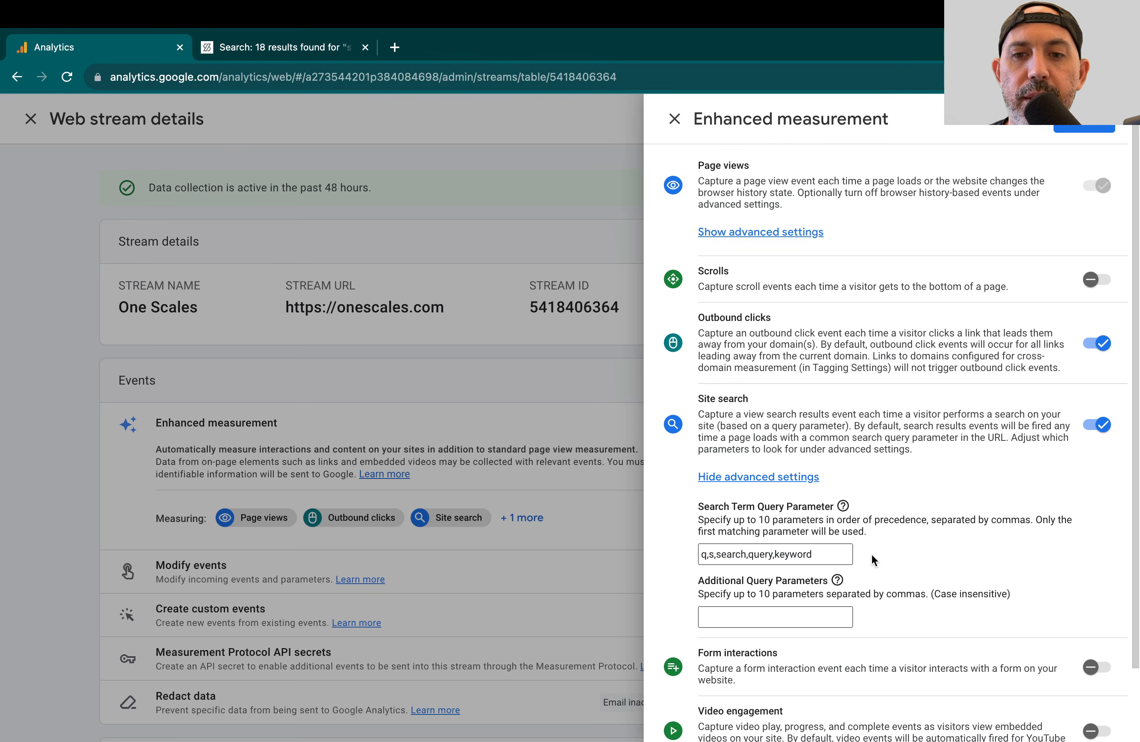
pyautogui.click(709, 555)
pyautogui.moveTo(701, 555); pyautogui.dragTo(716, 555)
pyautogui.click(716, 554)
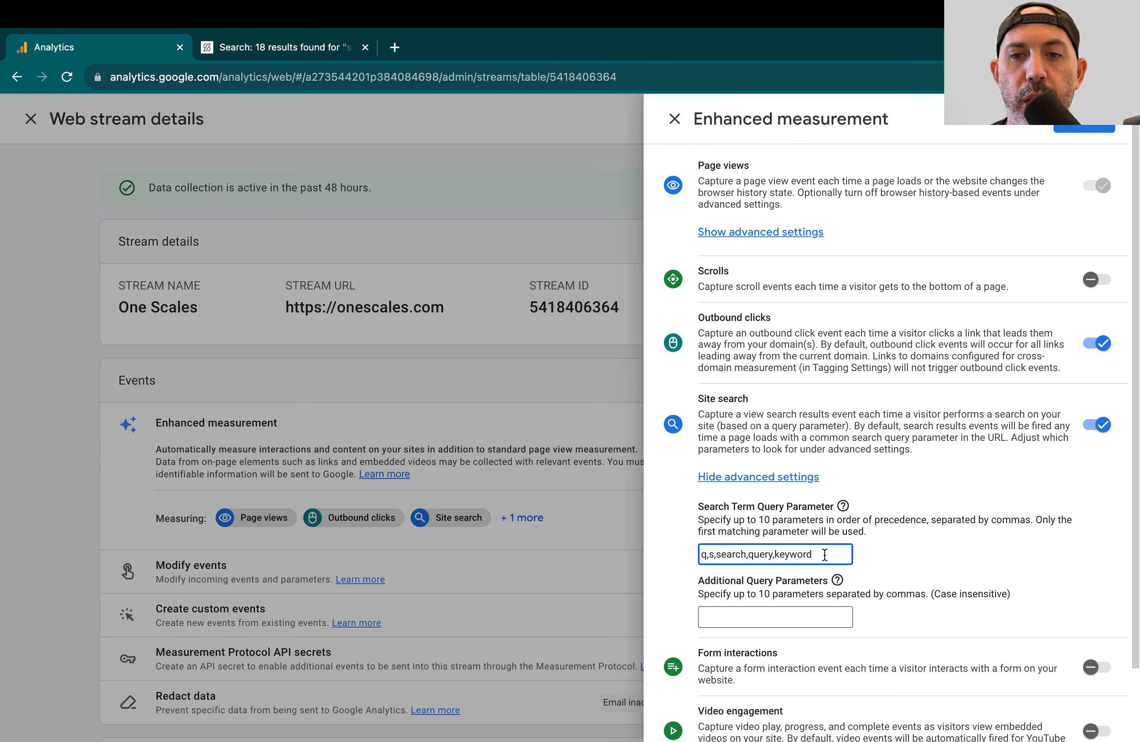
# Step: Compare the query parameter in the One Scales search results URL with the Site search query parameters in Google Analytics
pyautogui.click(343, 48)
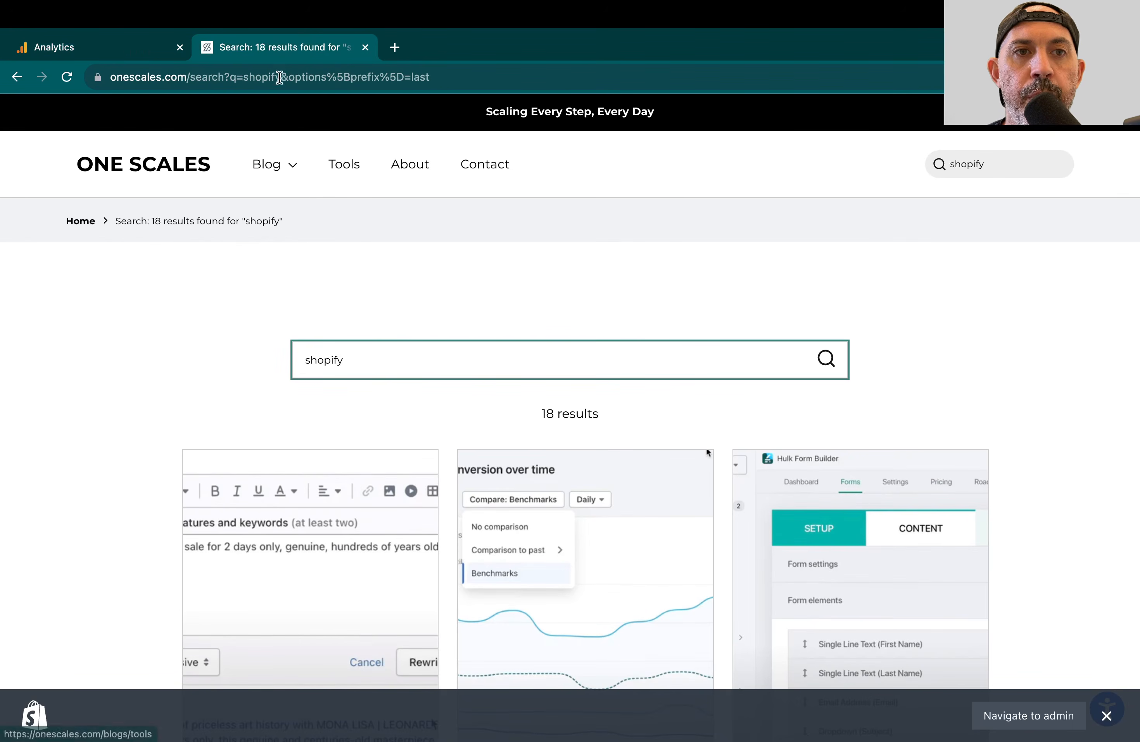
pyautogui.click(168, 80)
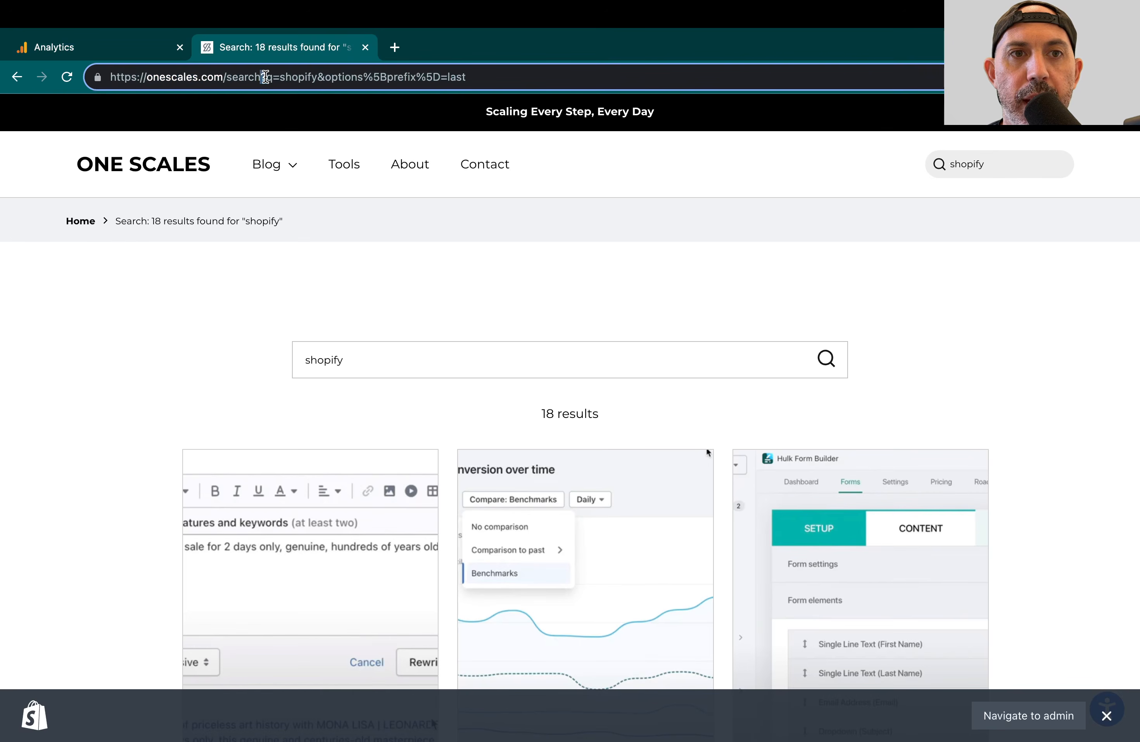
pyautogui.moveTo(280, 77); pyautogui.dragTo(316, 77)
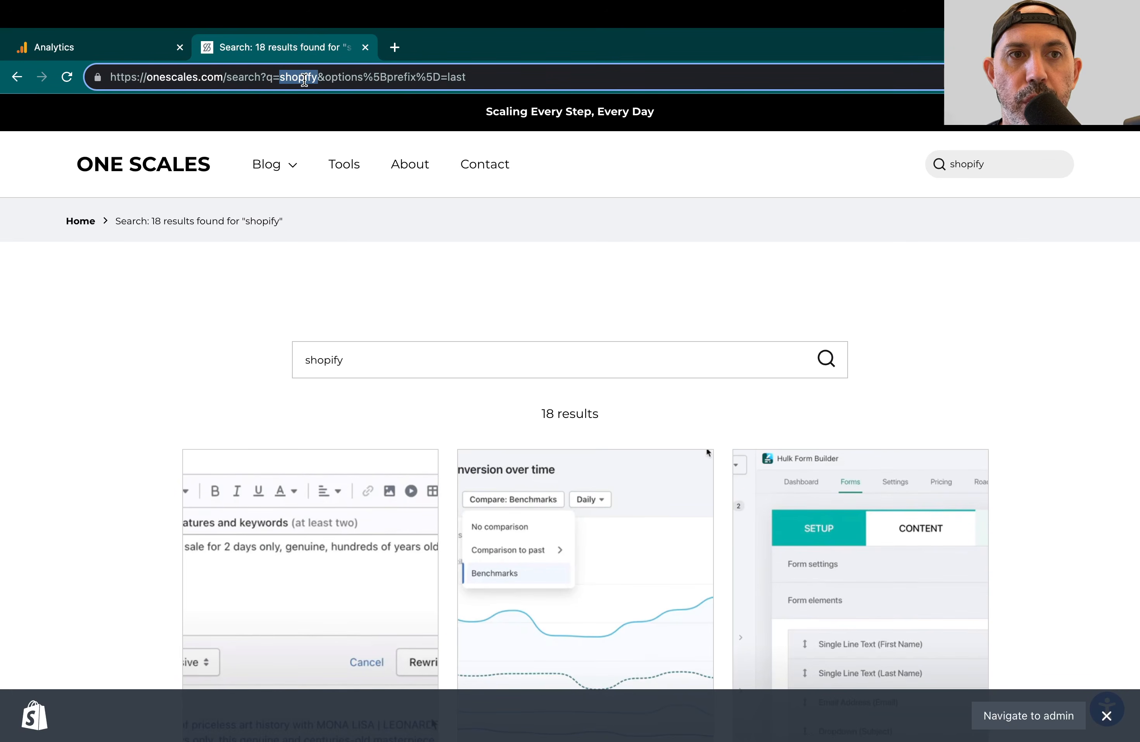
pyautogui.click(144, 46)
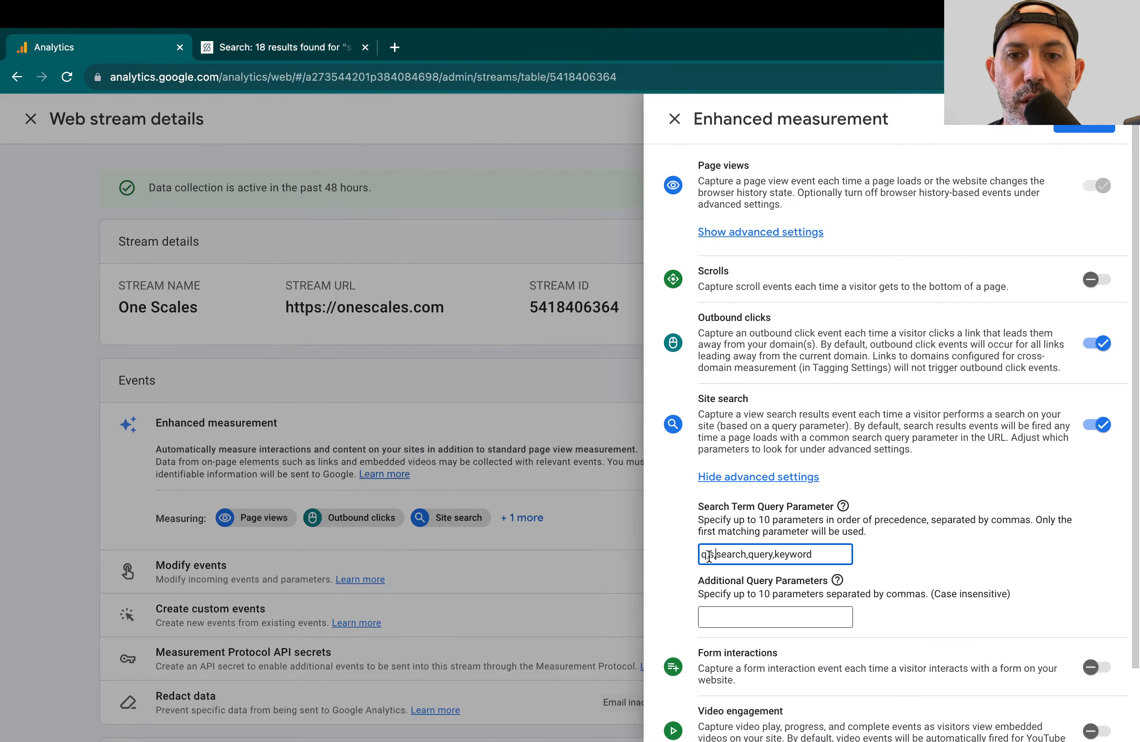
pyautogui.moveTo(706, 555); pyautogui.dragTo(697, 559)
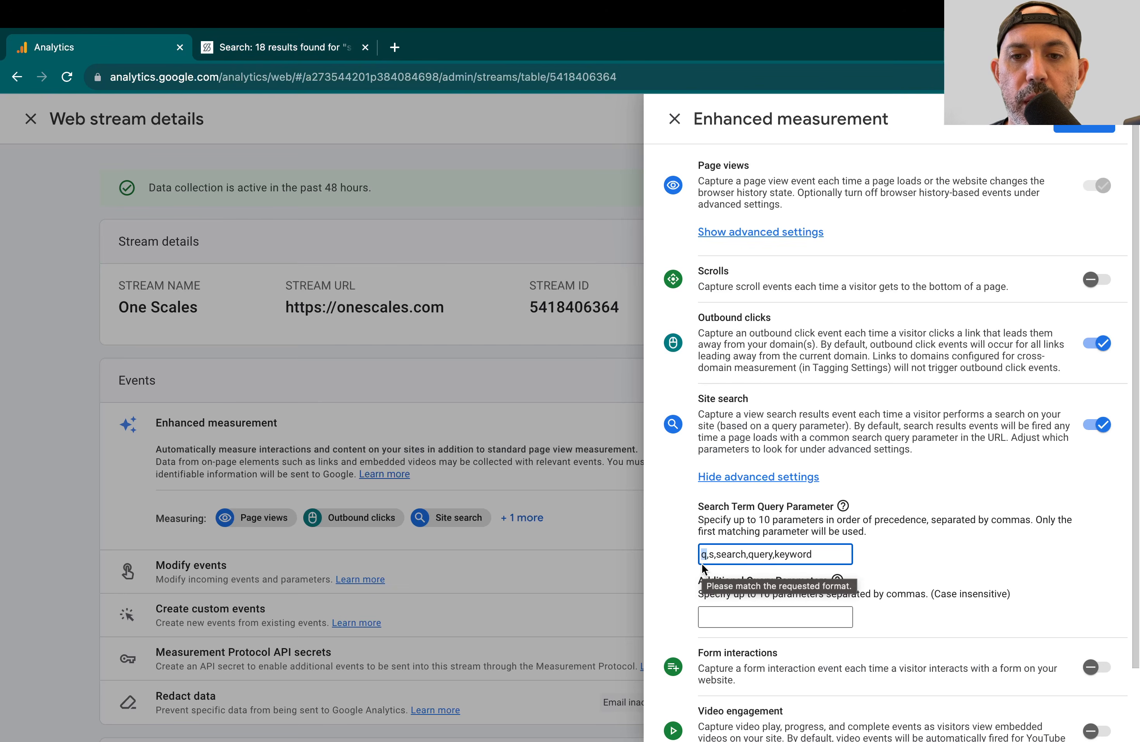
pyautogui.click(734, 554)
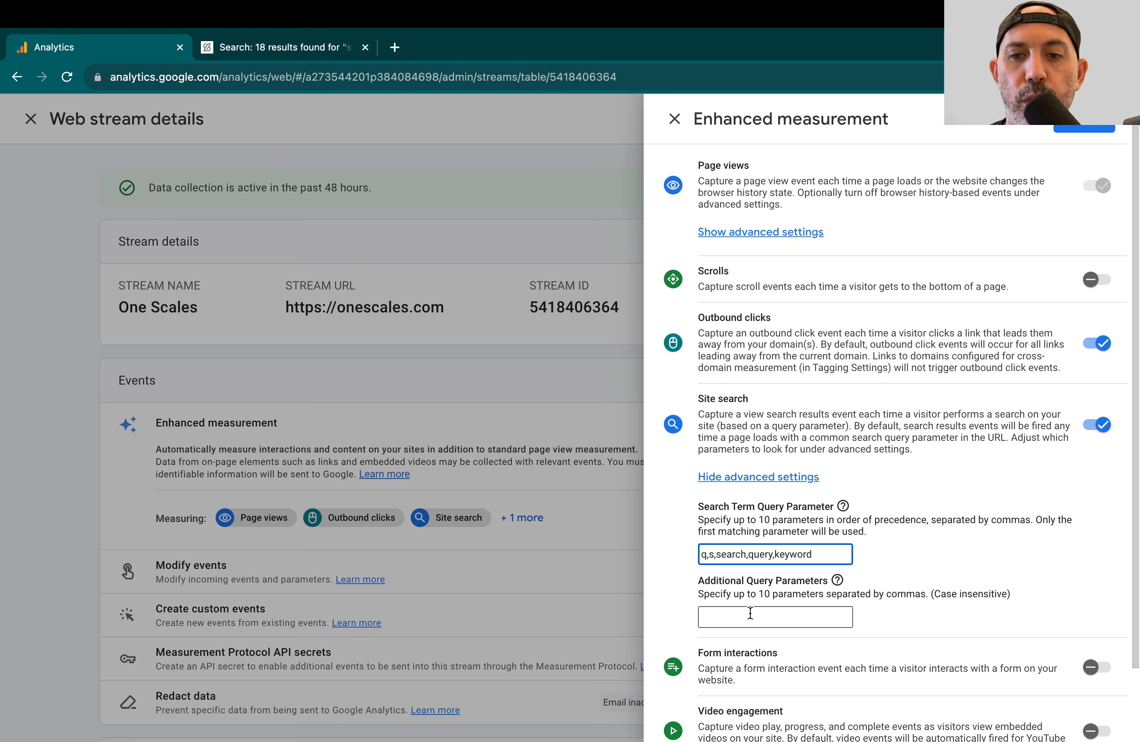
# Step: Check the search results URL for additional parameters such as options, then close the enhanced measurement settings without saving
pyautogui.click(332, 48)
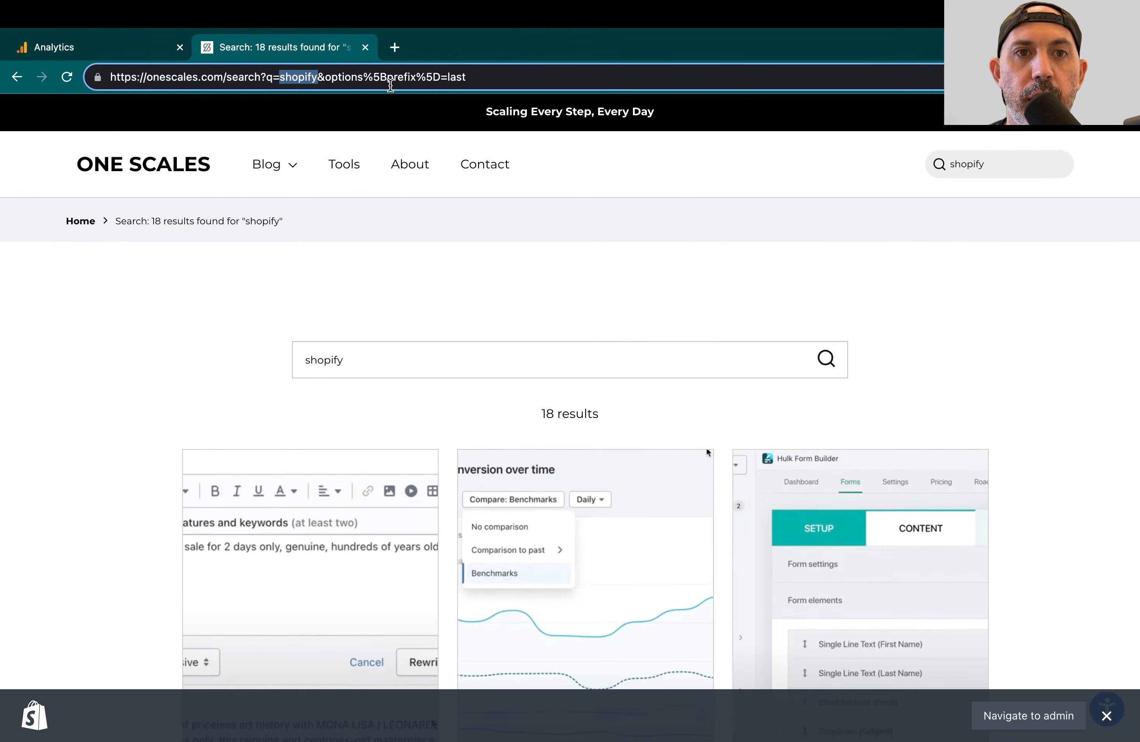
pyautogui.doubleClick(330, 78)
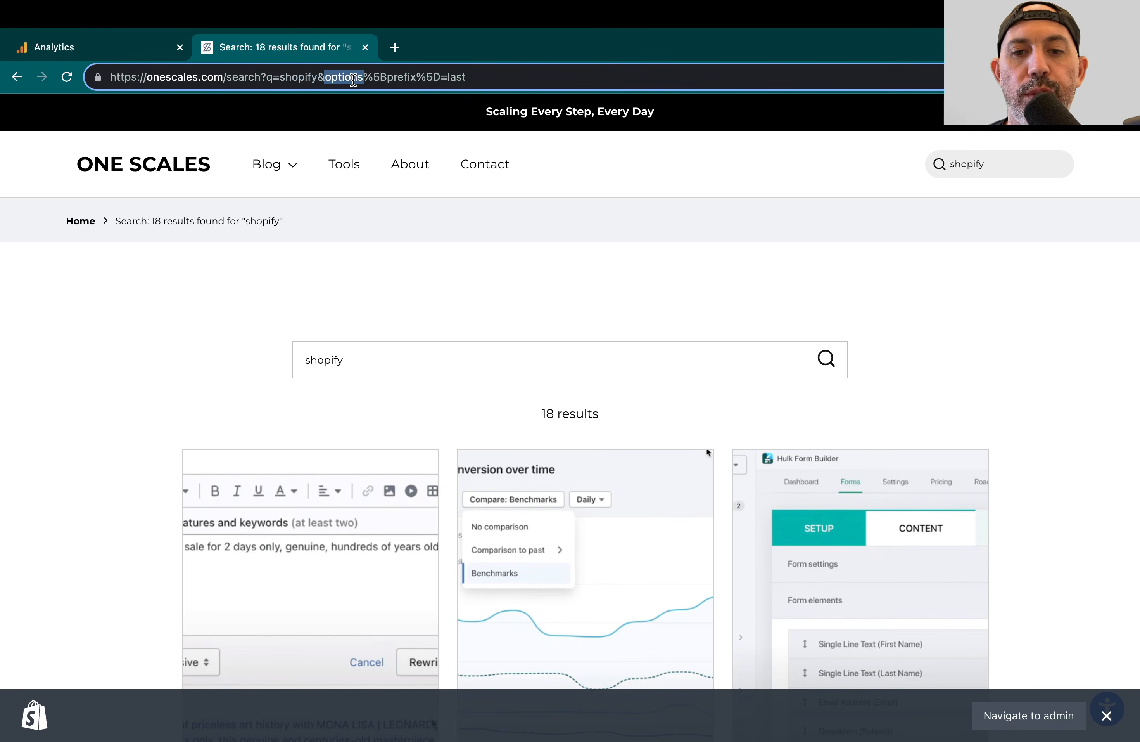
pyautogui.click(147, 50)
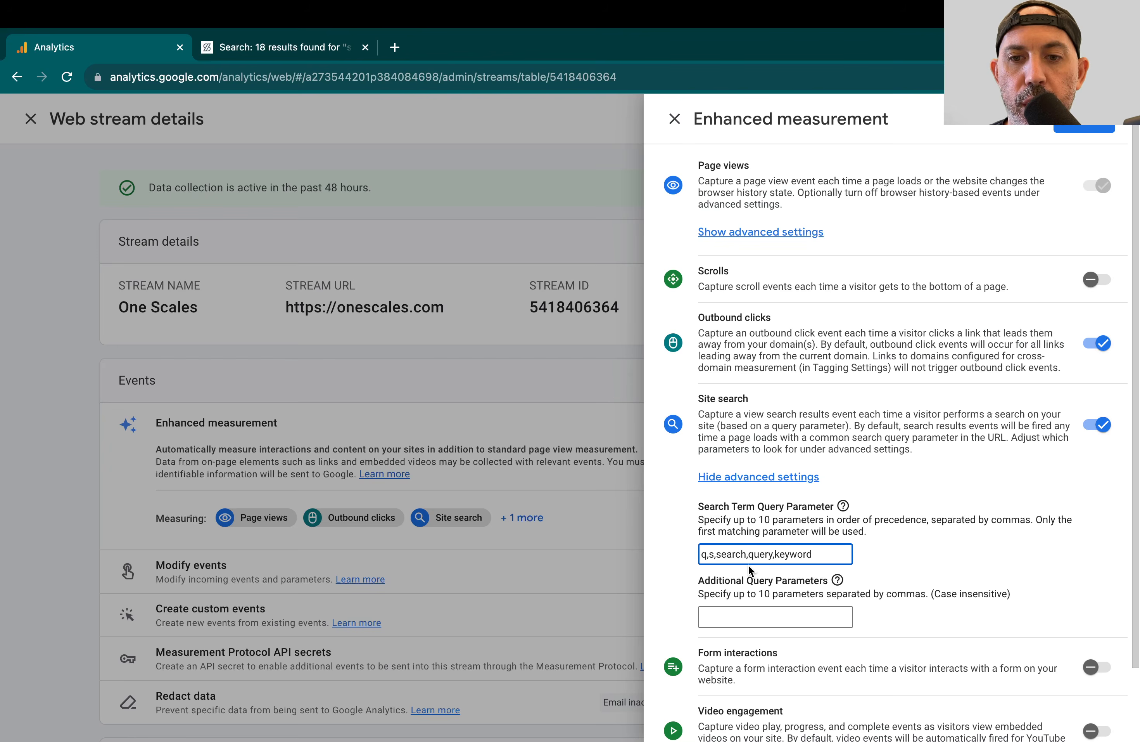
pyautogui.click(894, 543)
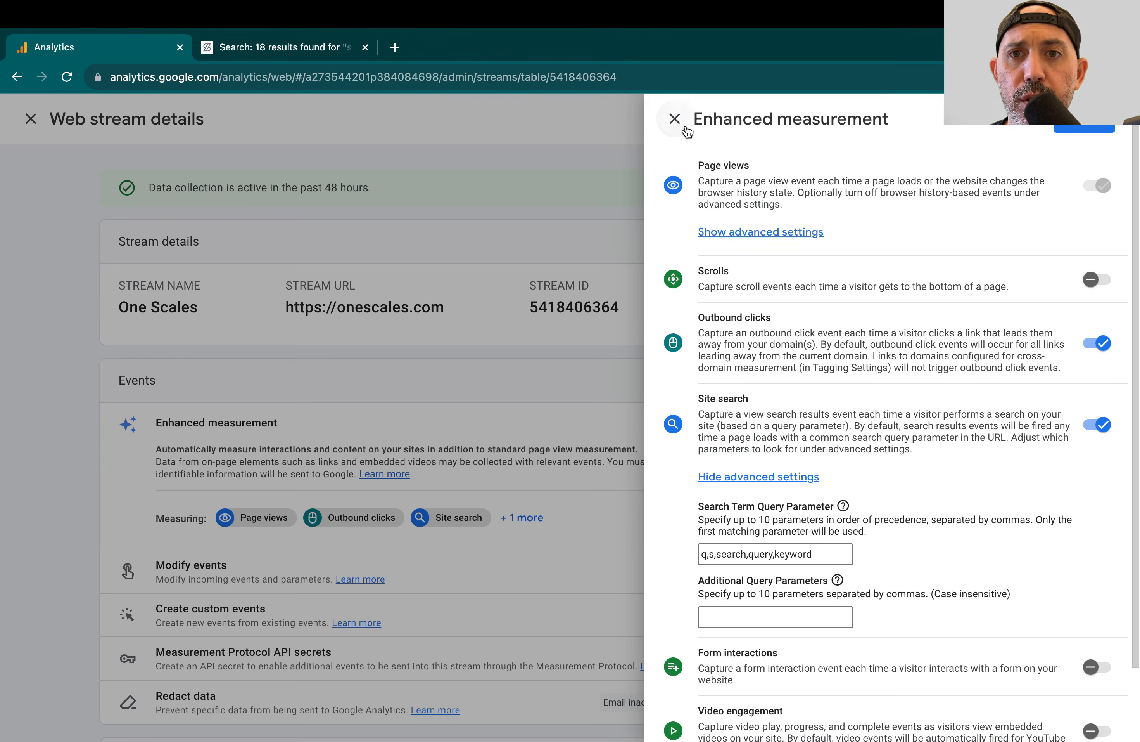
pyautogui.click(674, 119)
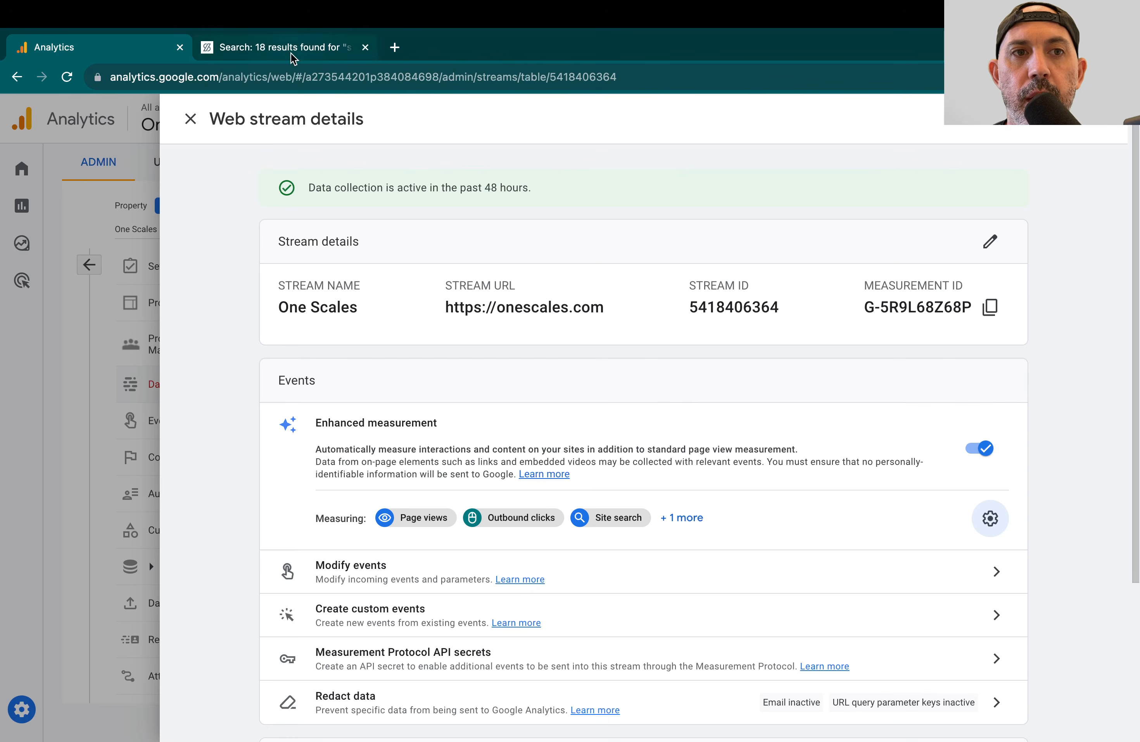
# Step: Leave the data stream details and open the Events: Event name report for Engagement
pyautogui.click(133, 255)
pyautogui.click(22, 206)
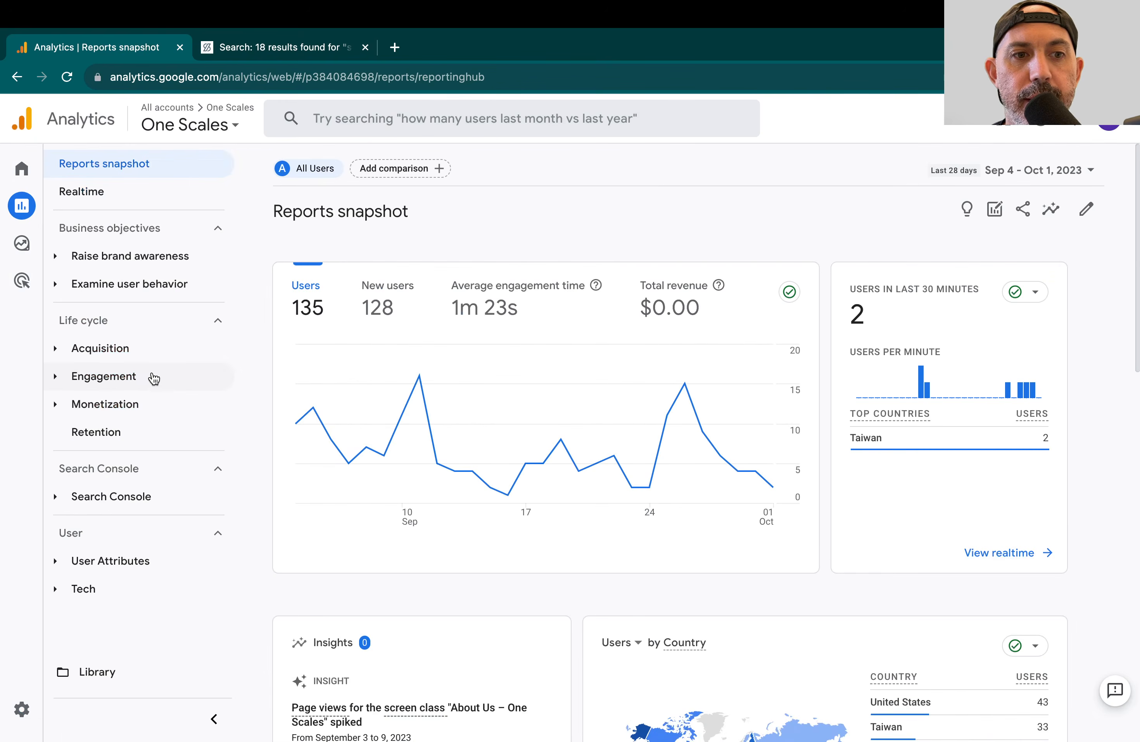
pyautogui.click(150, 375)
pyautogui.click(140, 461)
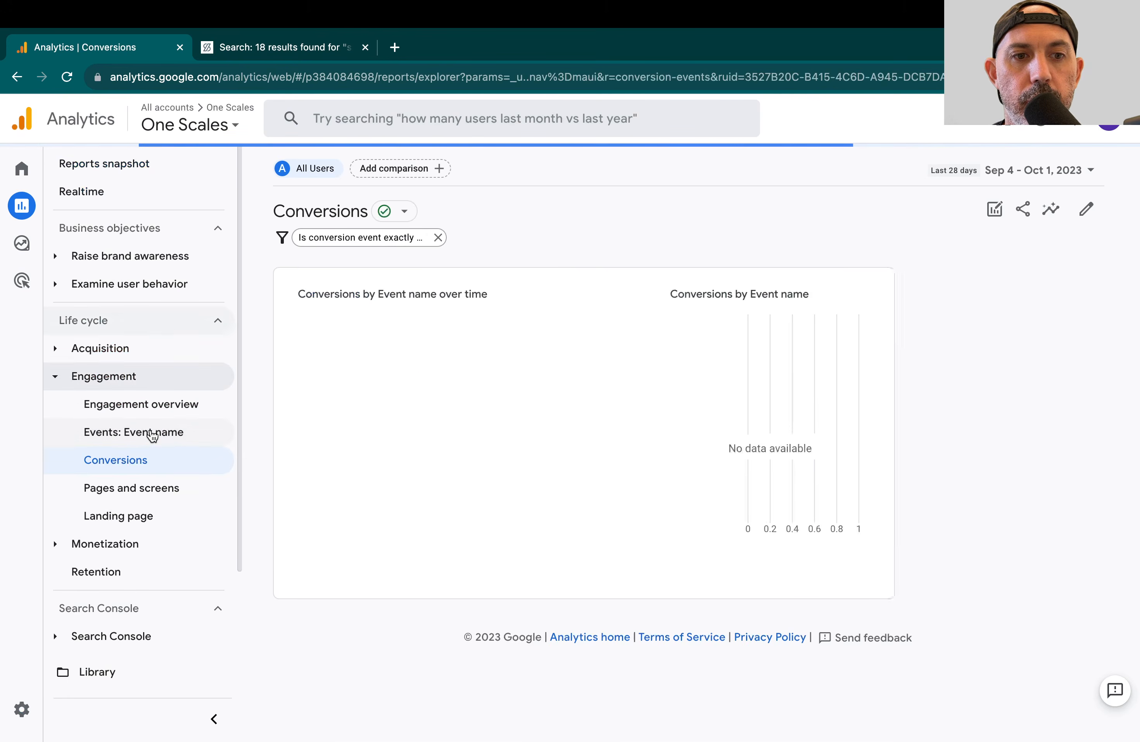
pyautogui.click(153, 433)
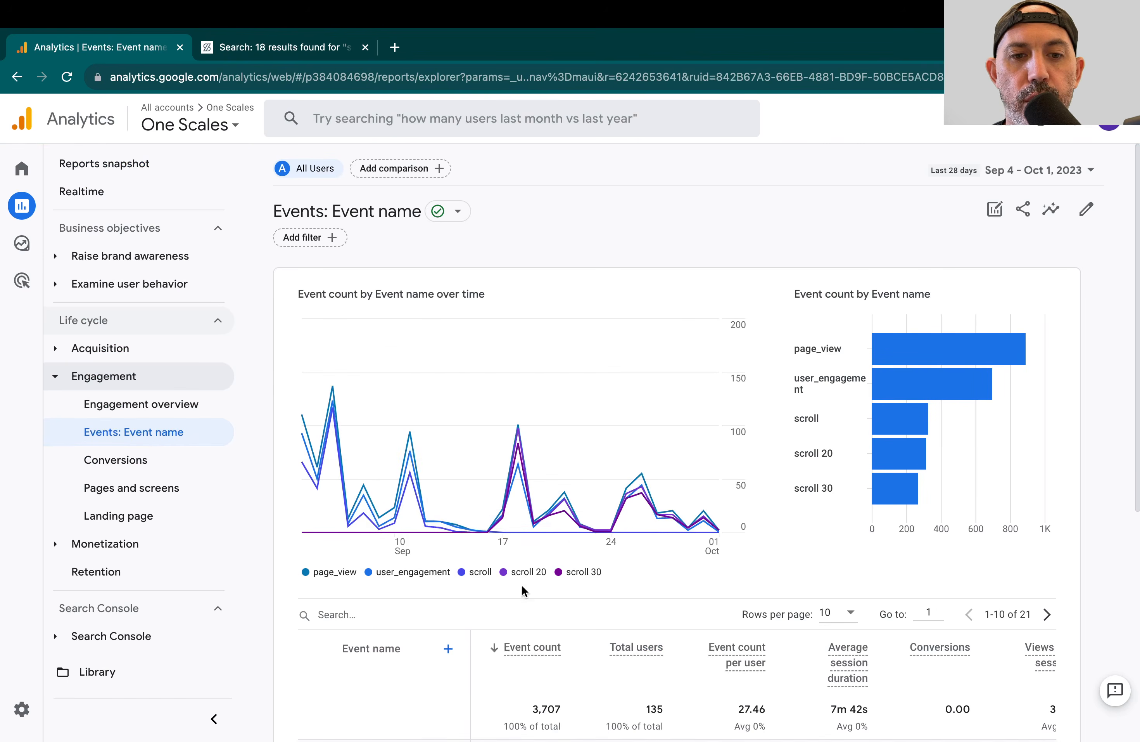
# Step: Show 25 rows per page in the events table and locate the view_search_results event
pyautogui.scroll(-3, 578, 626)
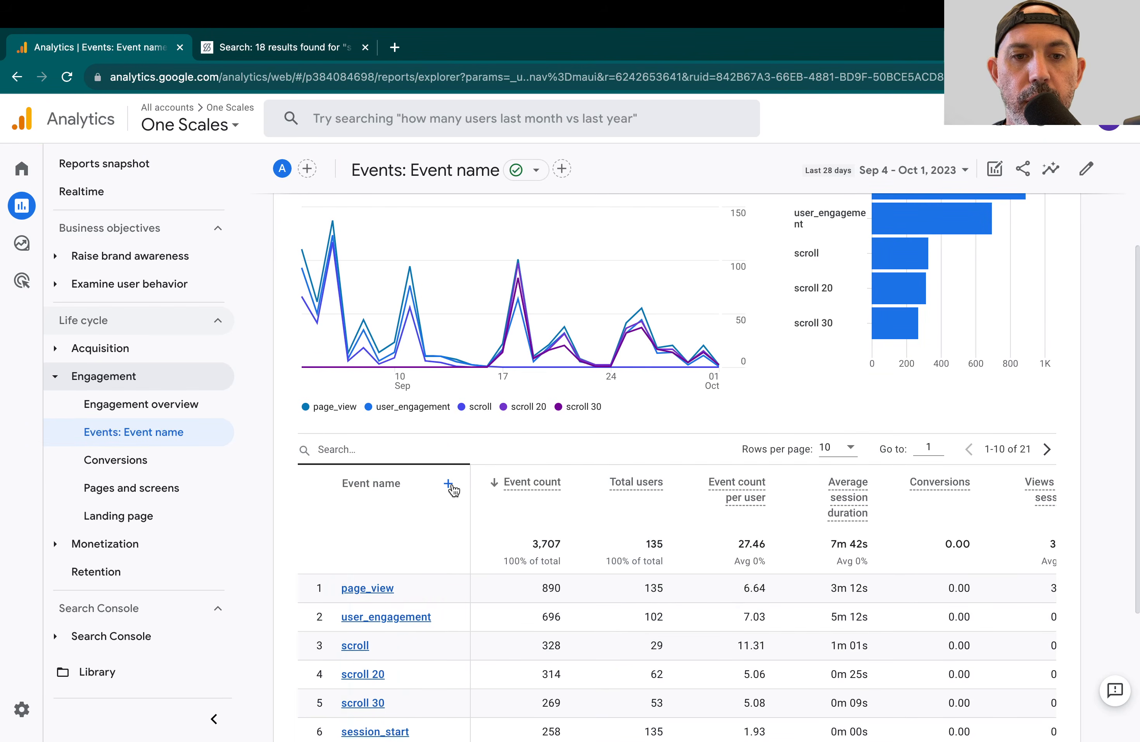
pyautogui.scroll(-1, 482, 496)
pyautogui.click(838, 402)
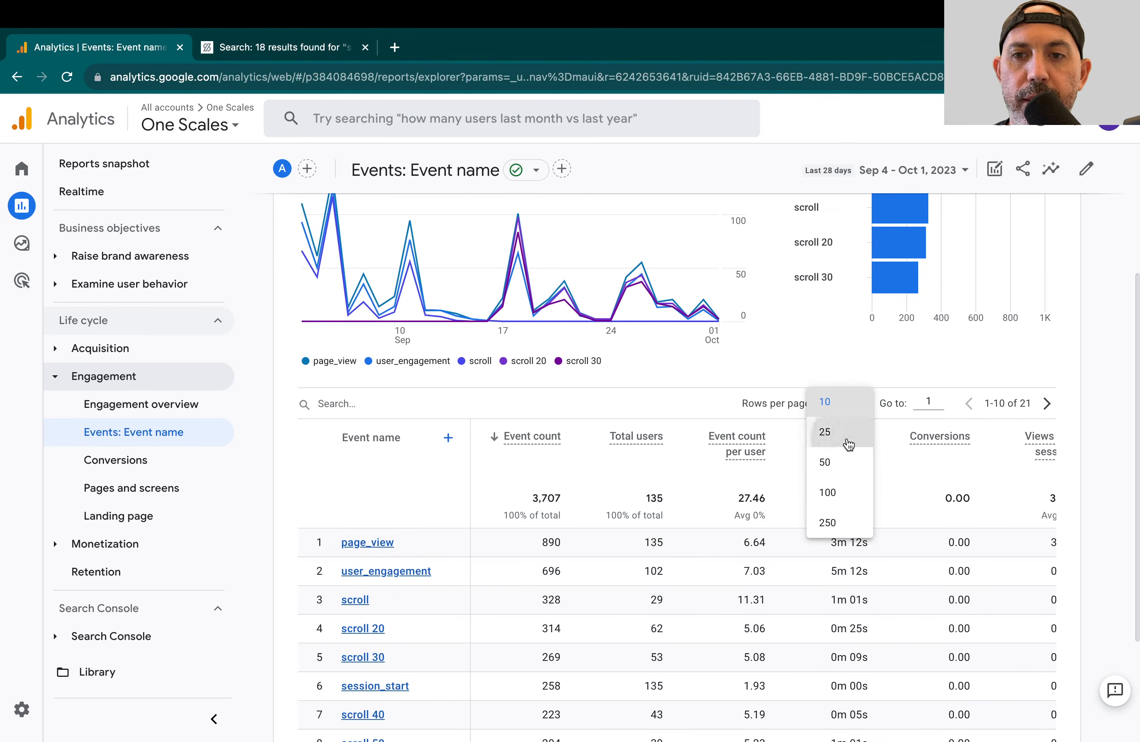
pyautogui.click(847, 436)
pyautogui.scroll(-8, 586, 570)
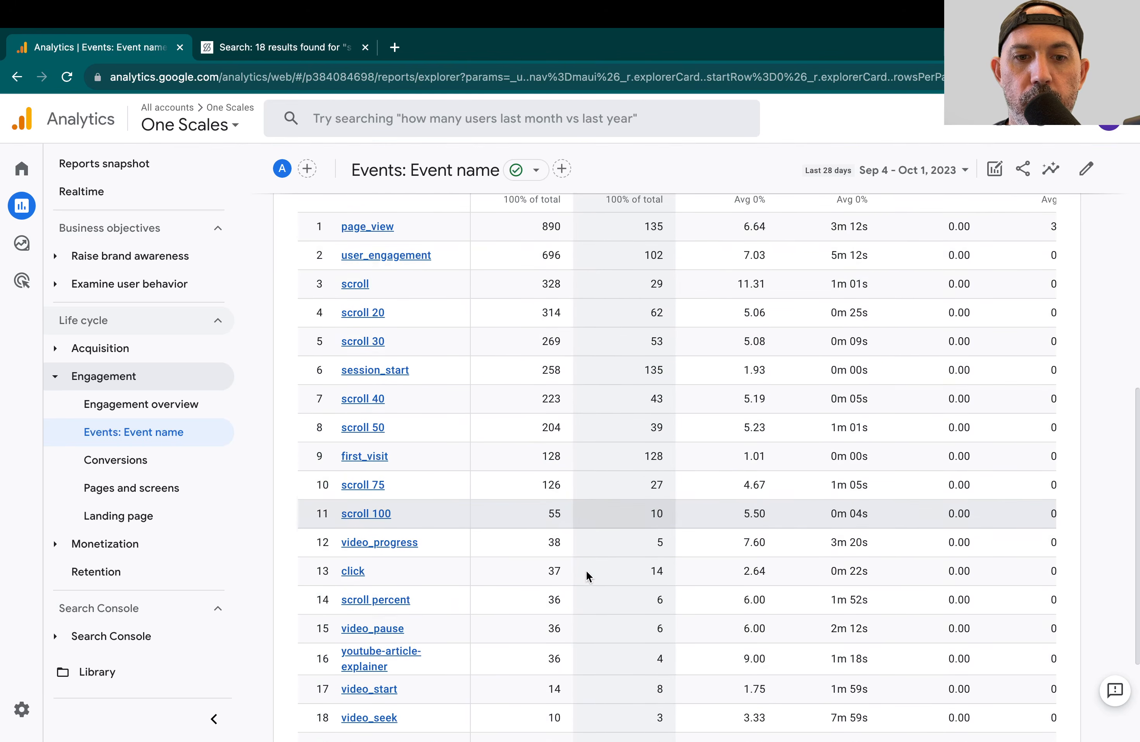
pyautogui.scroll(-2, 586, 570)
pyautogui.moveTo(460, 581); pyautogui.dragTo(330, 582)
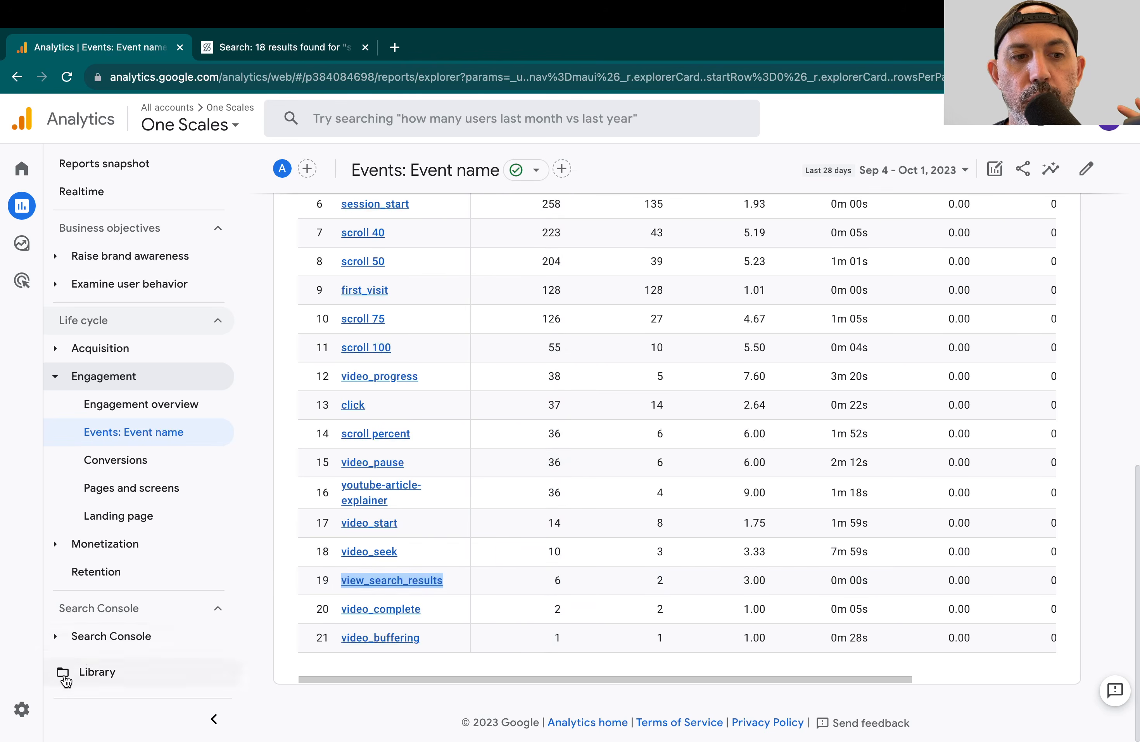
# Step: Open the property's custom definitions in the admin settings and copy the name of the search_term custom dimension
pyautogui.click(31, 710)
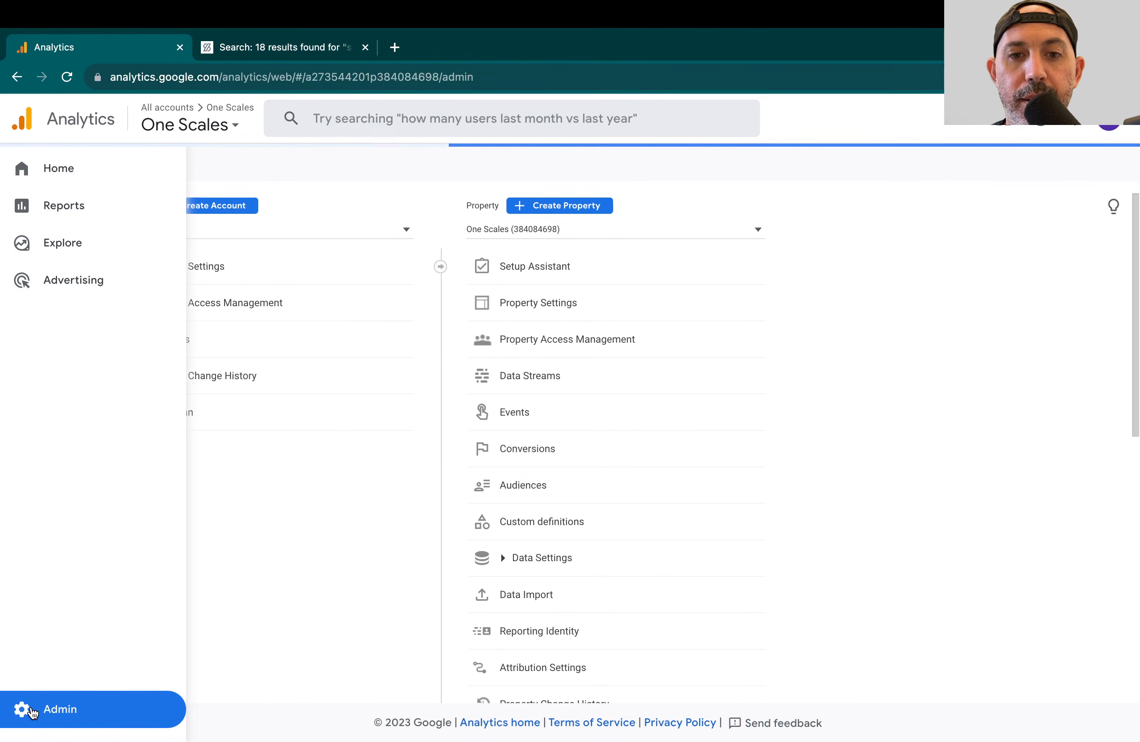
pyautogui.click(547, 526)
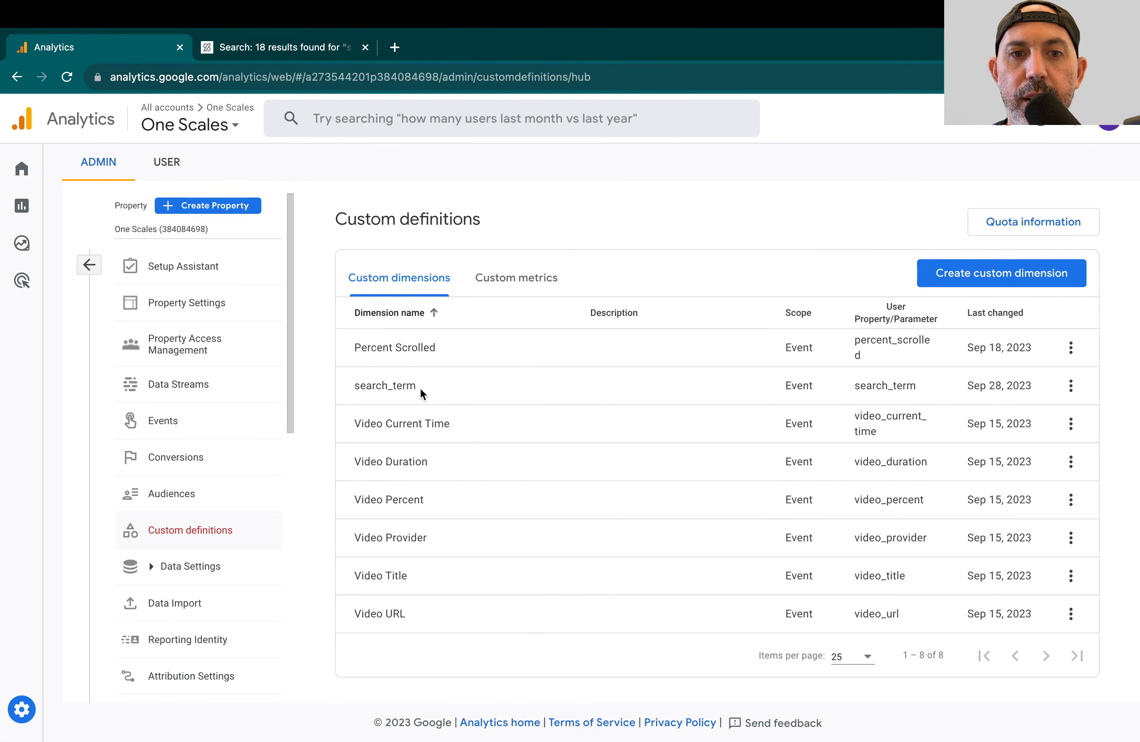
pyautogui.moveTo(426, 383); pyautogui.dragTo(355, 383)
pyautogui.hotkey('ctrl', 'c')
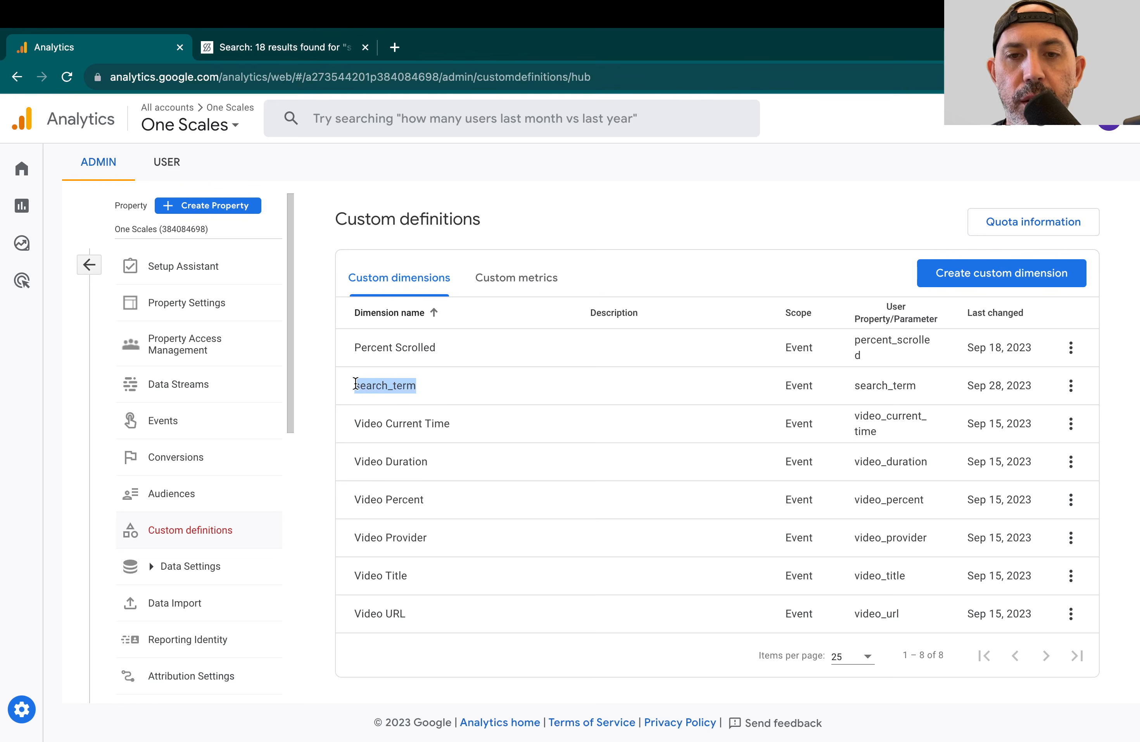
# Step: Fill in a new event-scoped custom dimension named search_term with the event parameter search_term, and close it without saving
pyautogui.click(1011, 277)
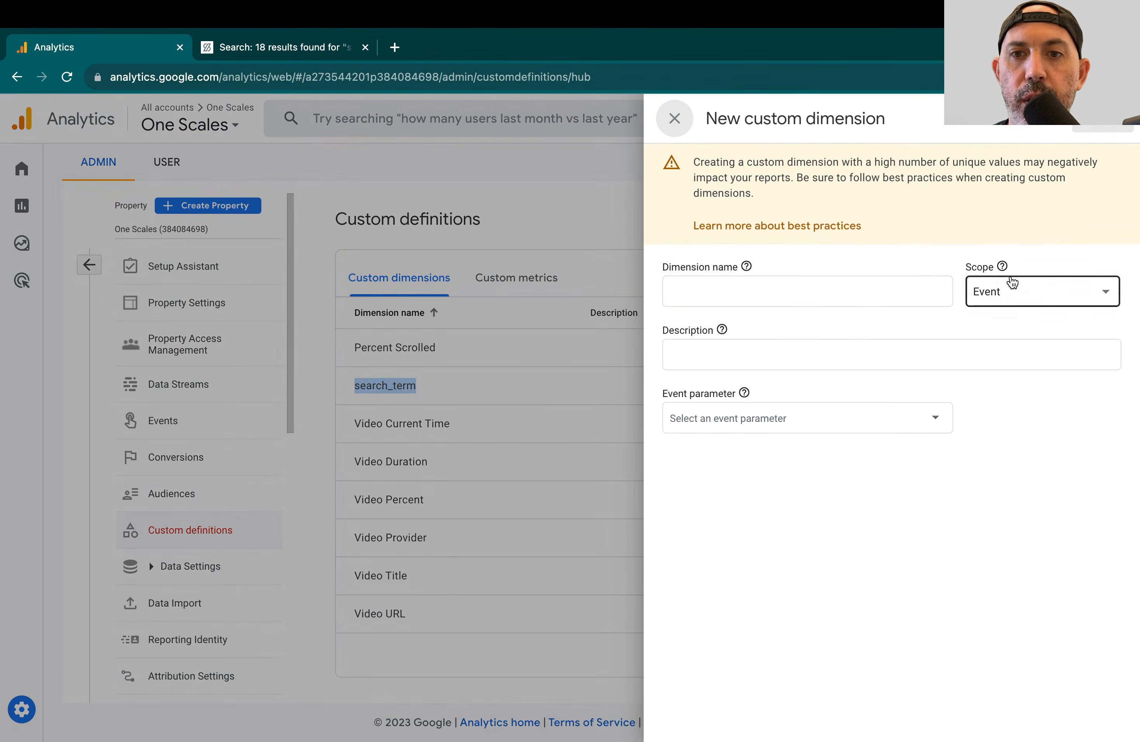
pyautogui.click(725, 420)
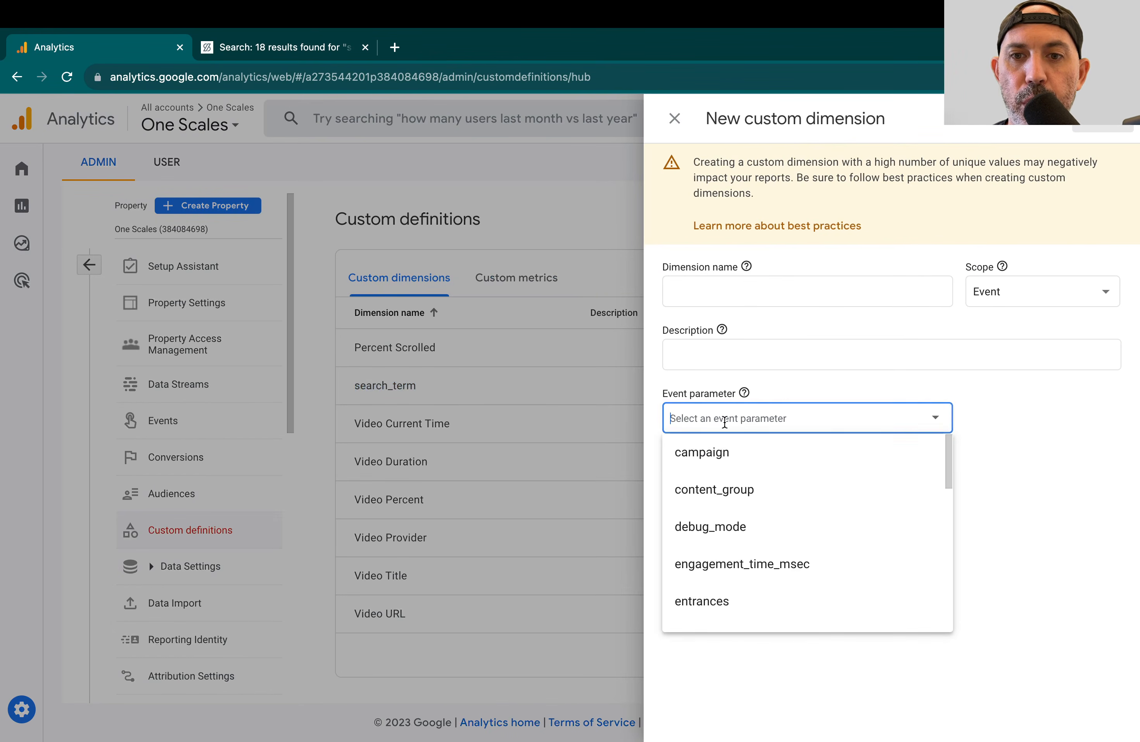
pyautogui.hotkey('ctrl', 'v')
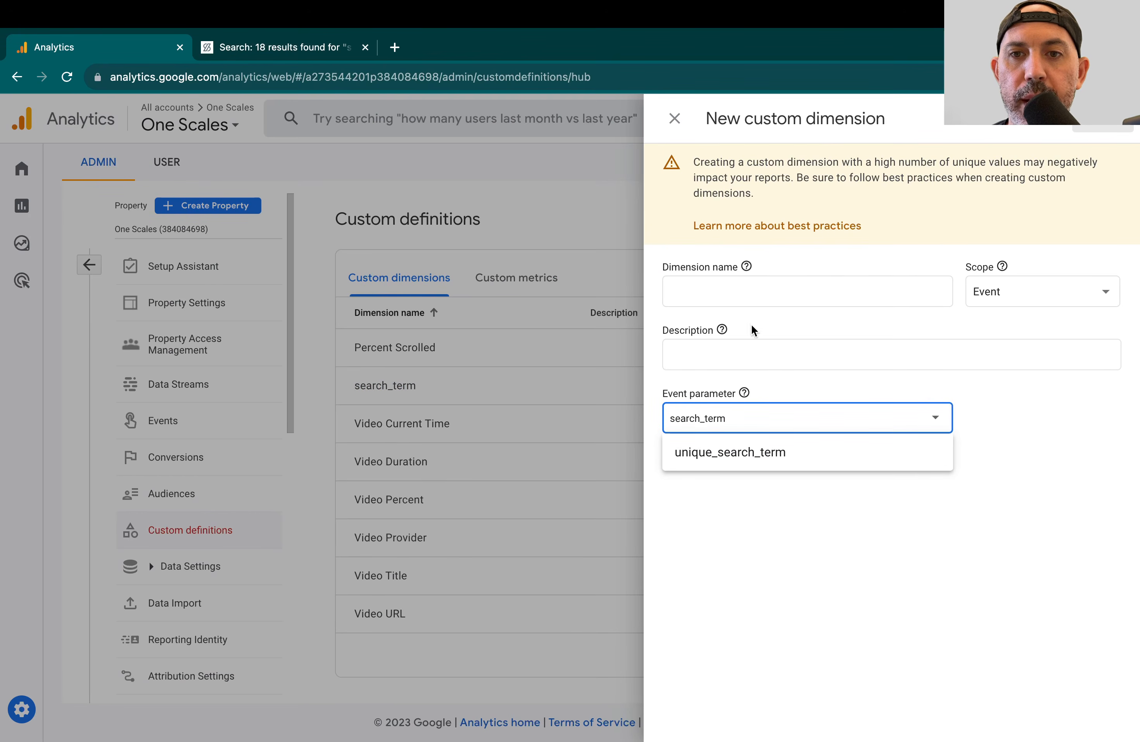
pyautogui.click(749, 291)
pyautogui.hotkey('ctrl', 'v')
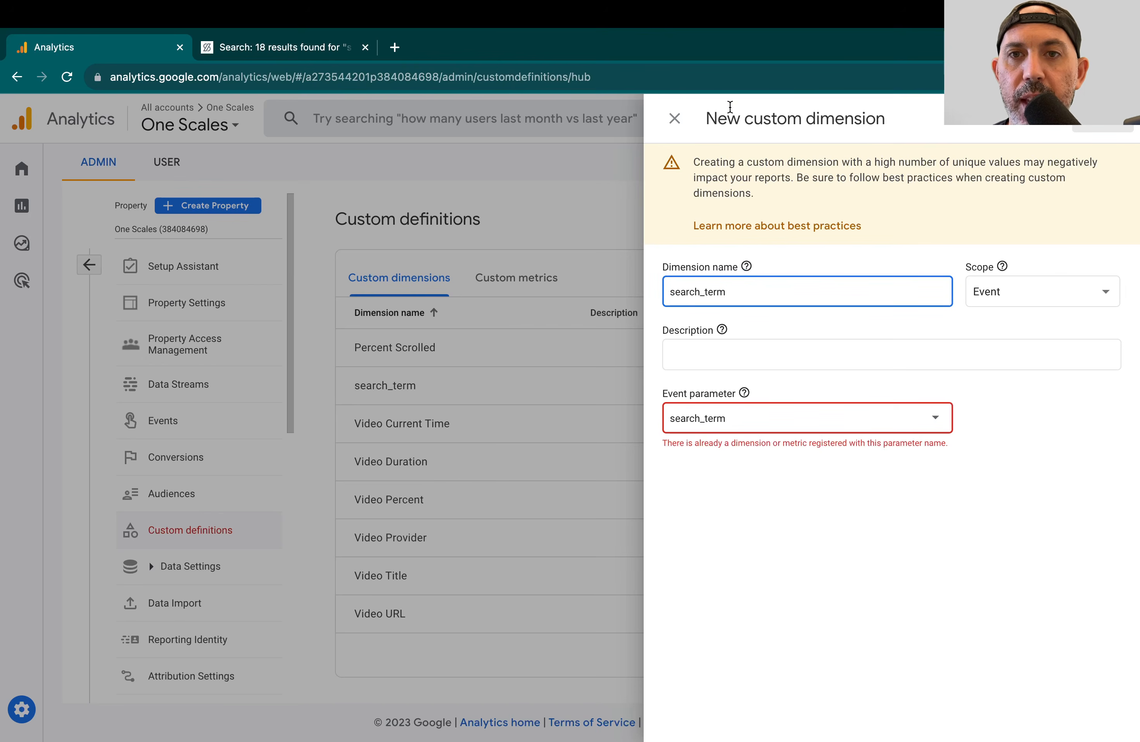
pyautogui.click(675, 120)
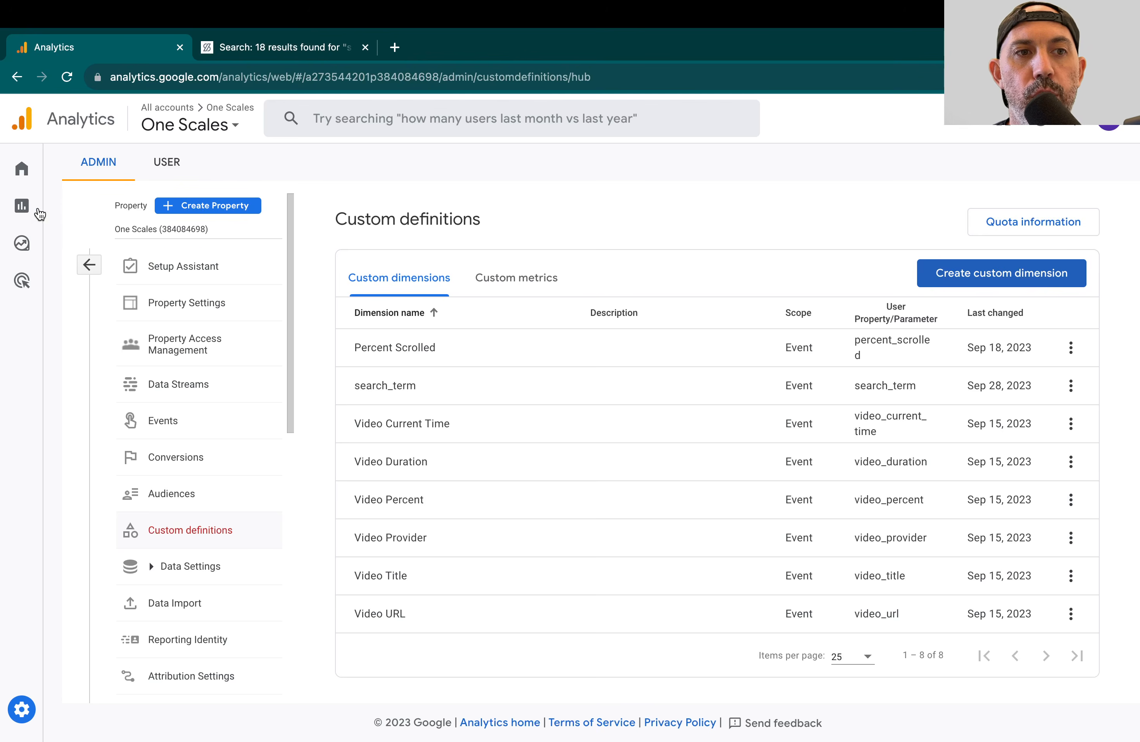
# Step: Open the Events: Event name report under Engagement and filter its table by view_s
pyautogui.click(28, 208)
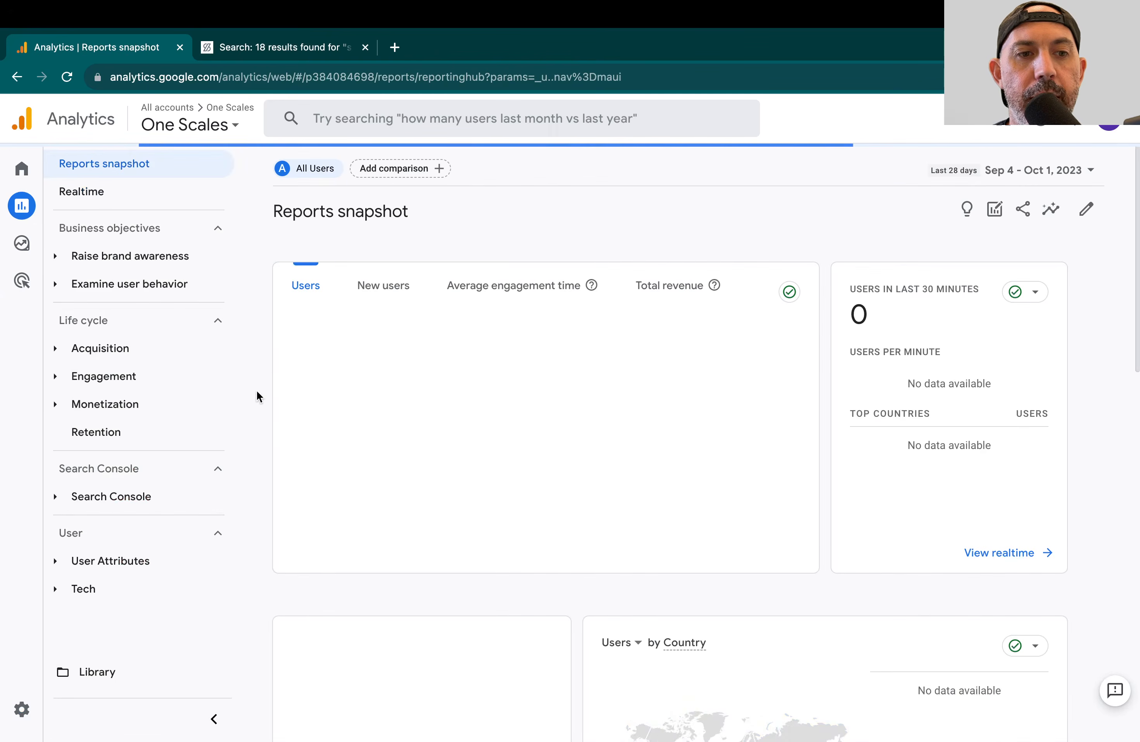
pyautogui.click(151, 381)
pyautogui.click(177, 433)
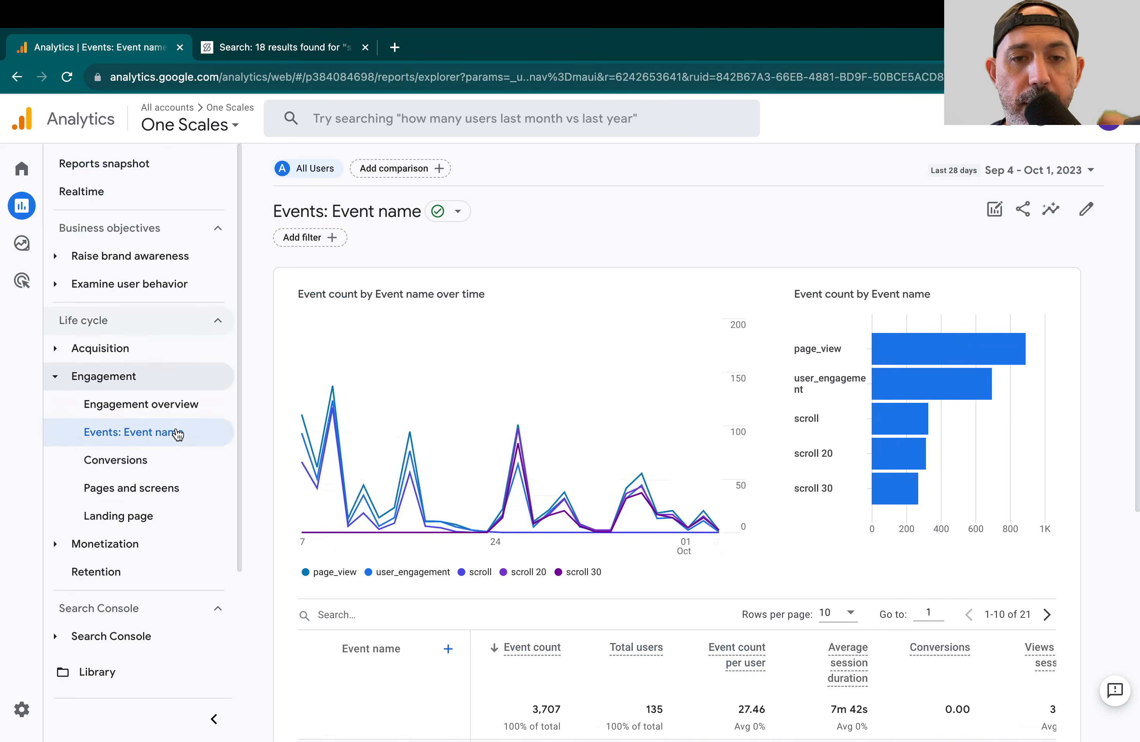
pyautogui.scroll(-3, 545, 468)
pyautogui.click(447, 472)
pyautogui.write('view_s')
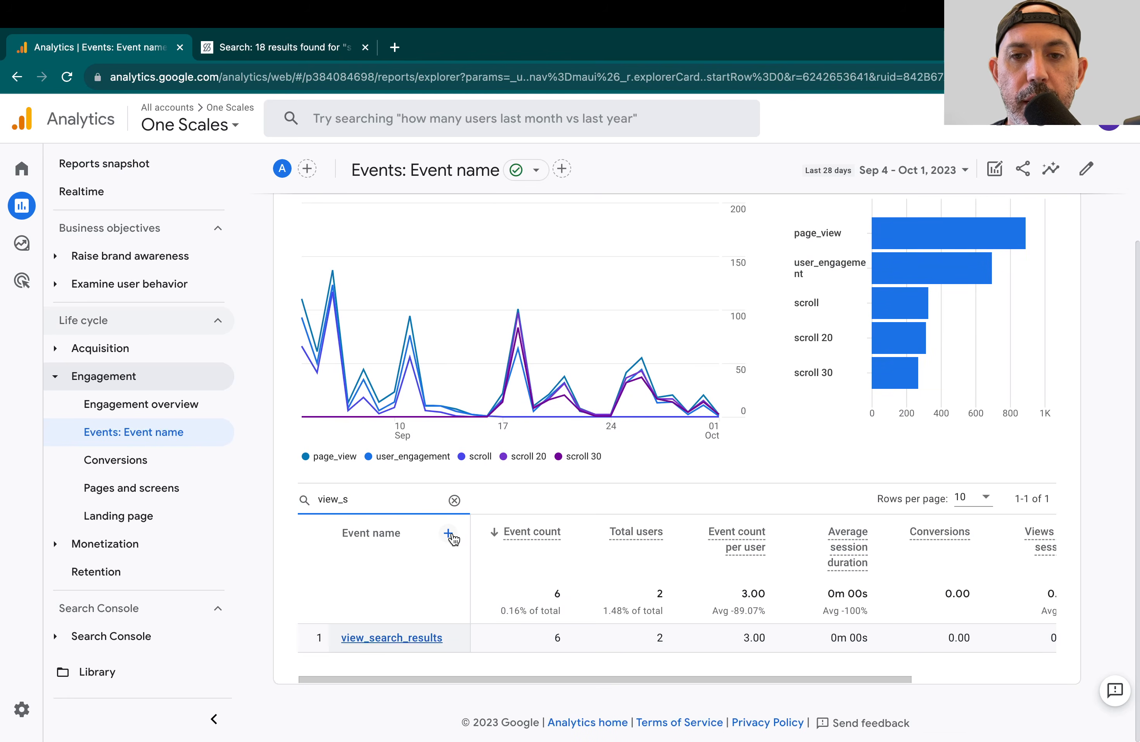
# Step: Add the custom search_term dimension as a secondary dimension in the events table
pyautogui.click(448, 534)
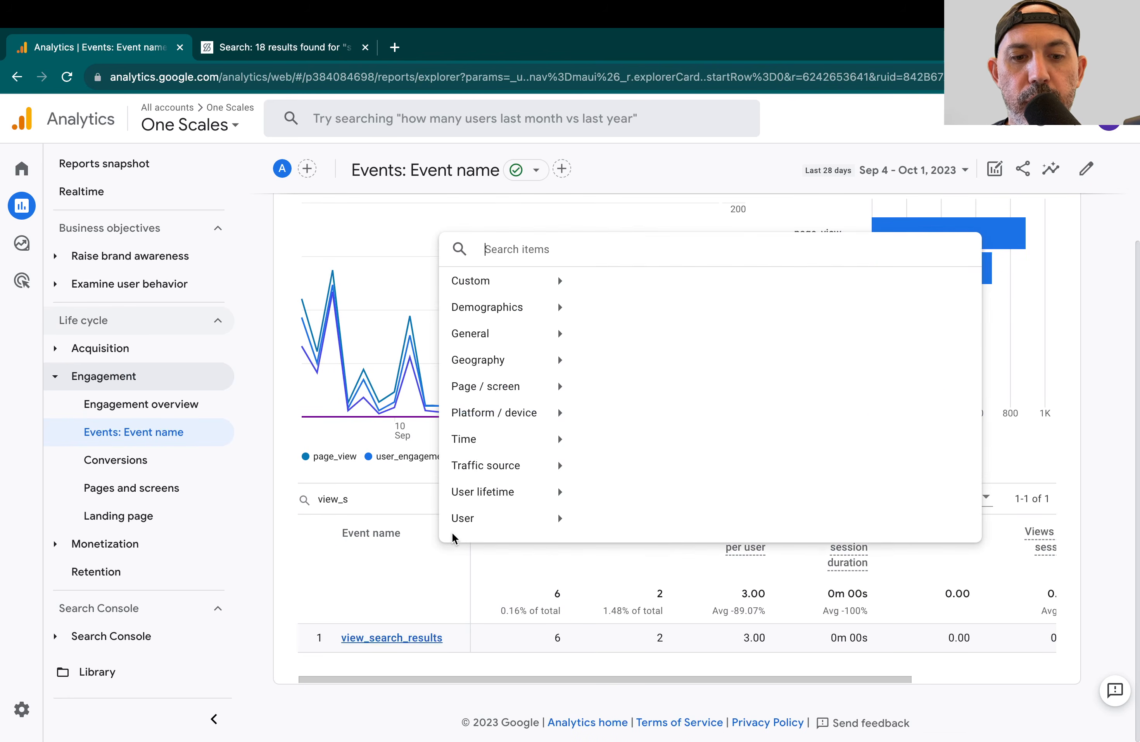
pyautogui.write('sea')
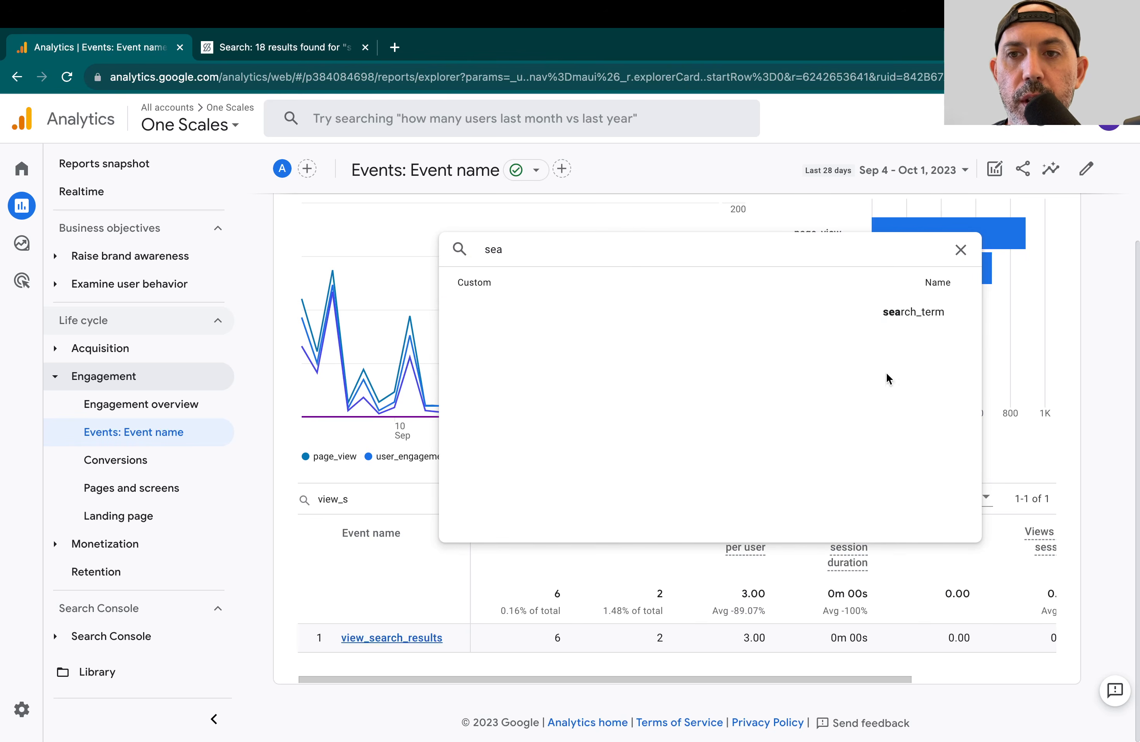
pyautogui.click(849, 313)
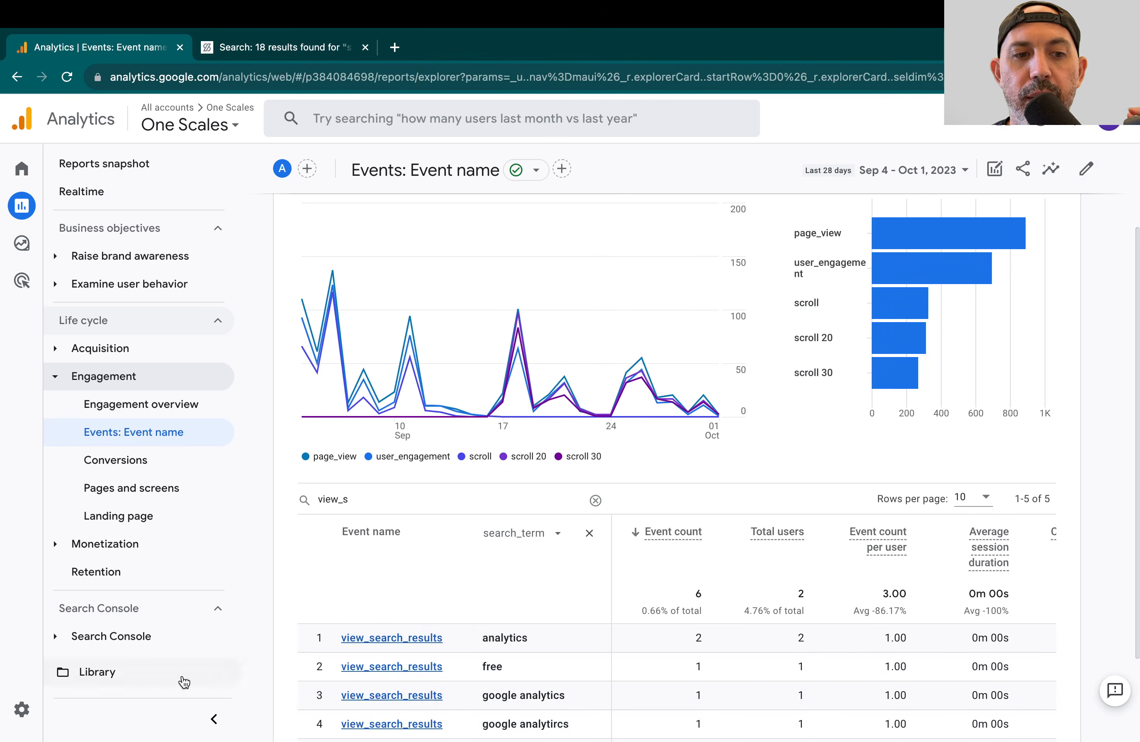
# Step: Open the Events: Event name report for customization and bring up its metrics settings
pyautogui.moveTo(26, 710)
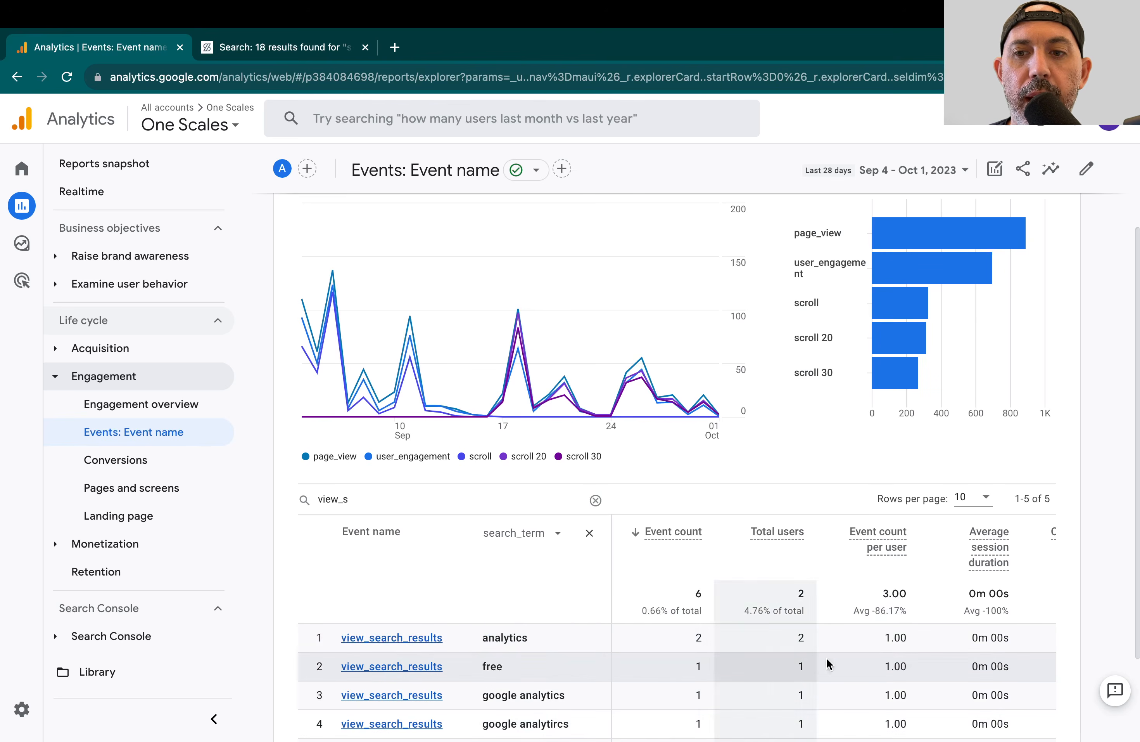
pyautogui.hscroll(5, 921, 657)
pyautogui.hscroll(-5, 946, 655)
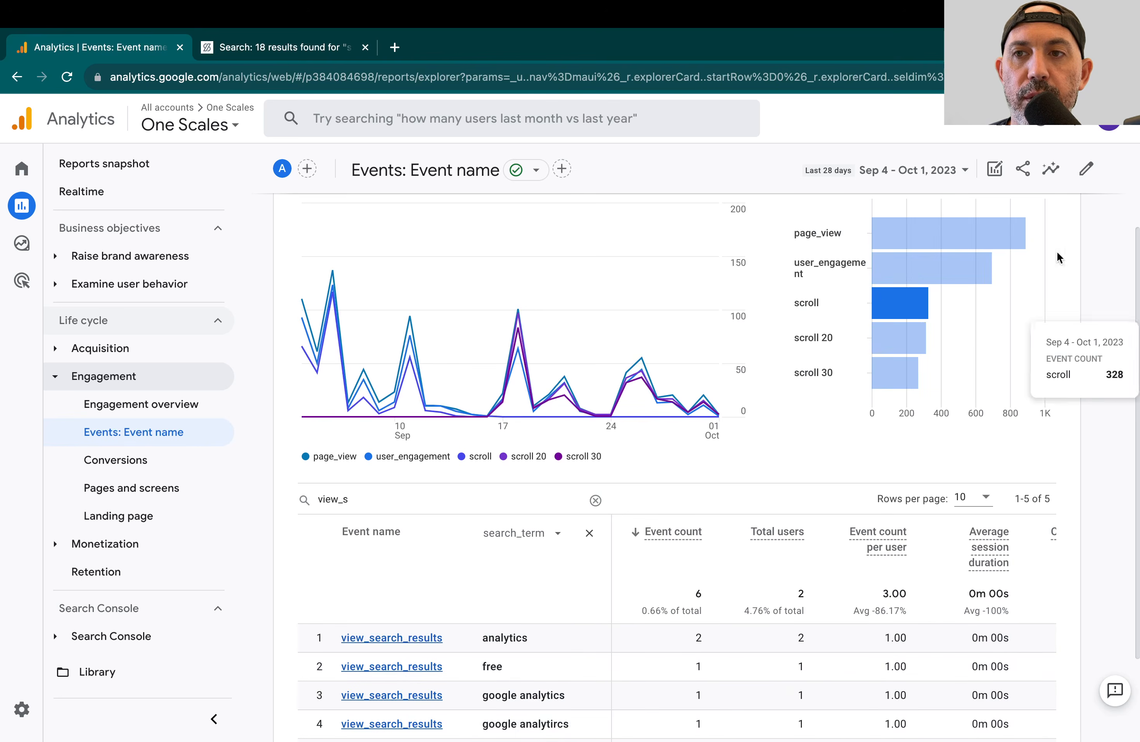
pyautogui.click(1089, 175)
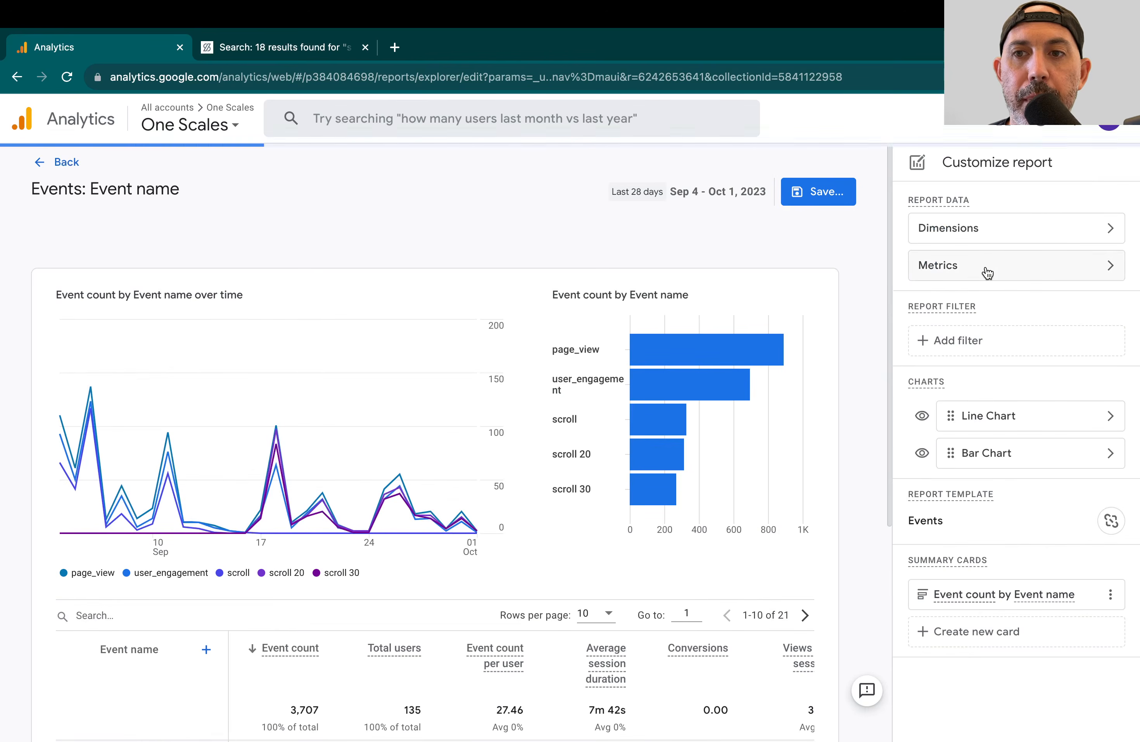
pyautogui.click(986, 268)
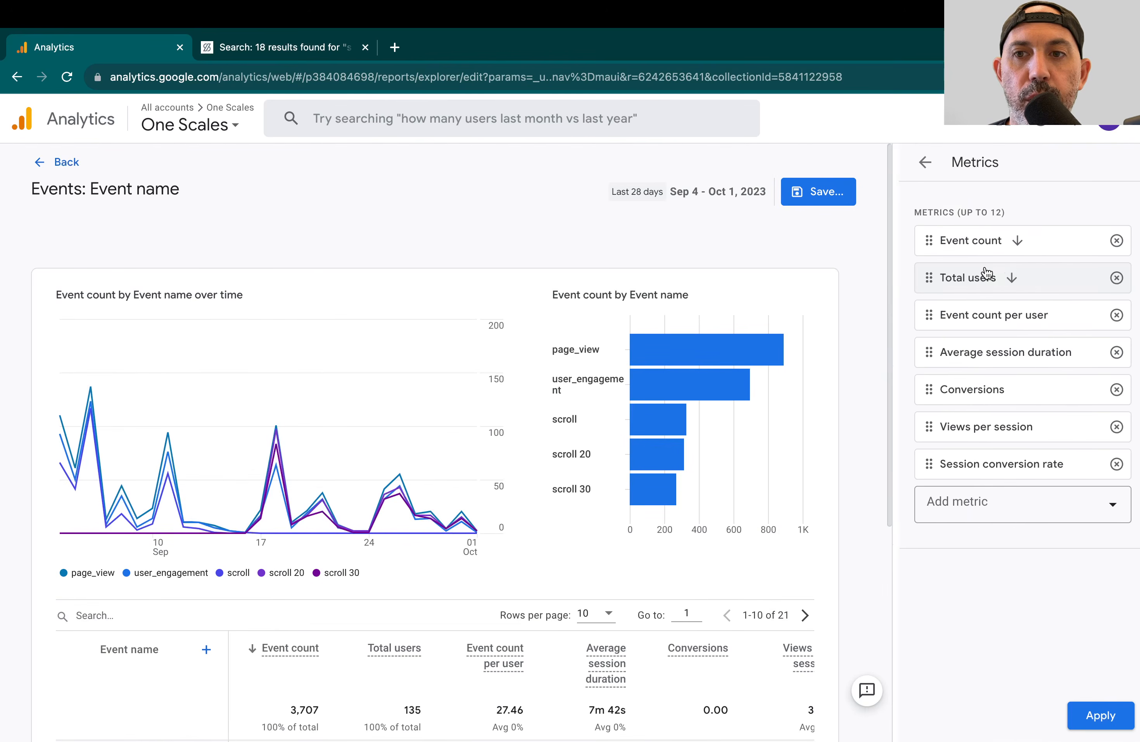
pyautogui.click(975, 506)
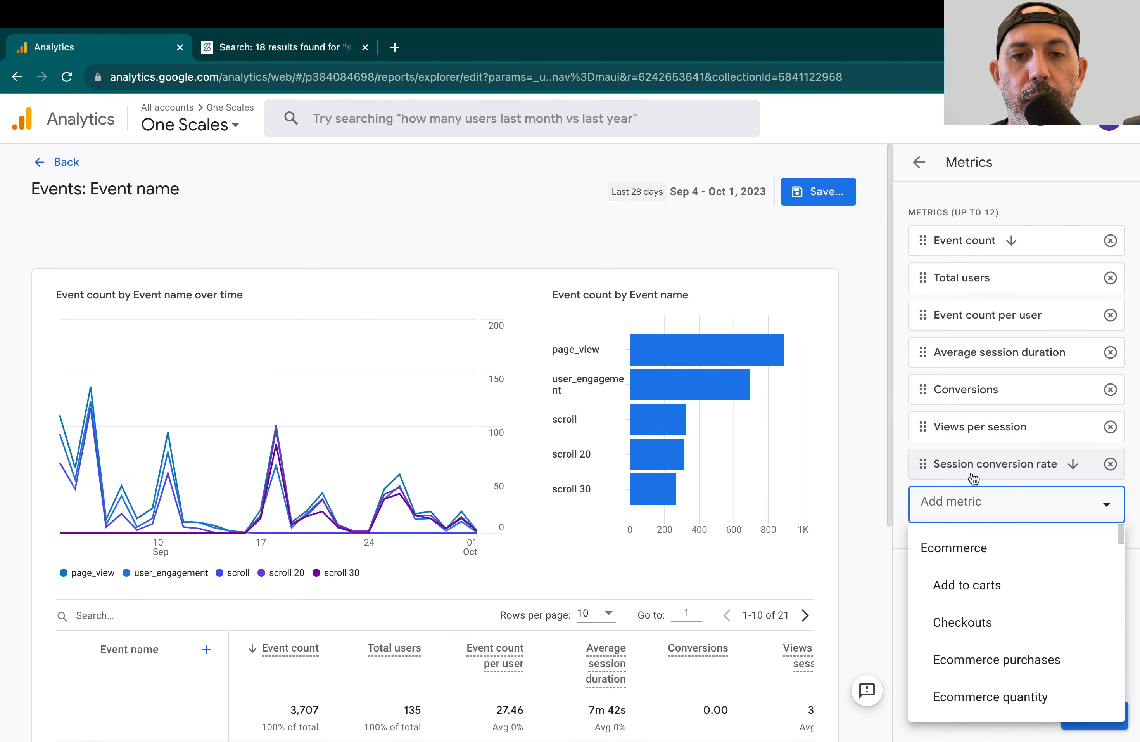
pyautogui.click(873, 465)
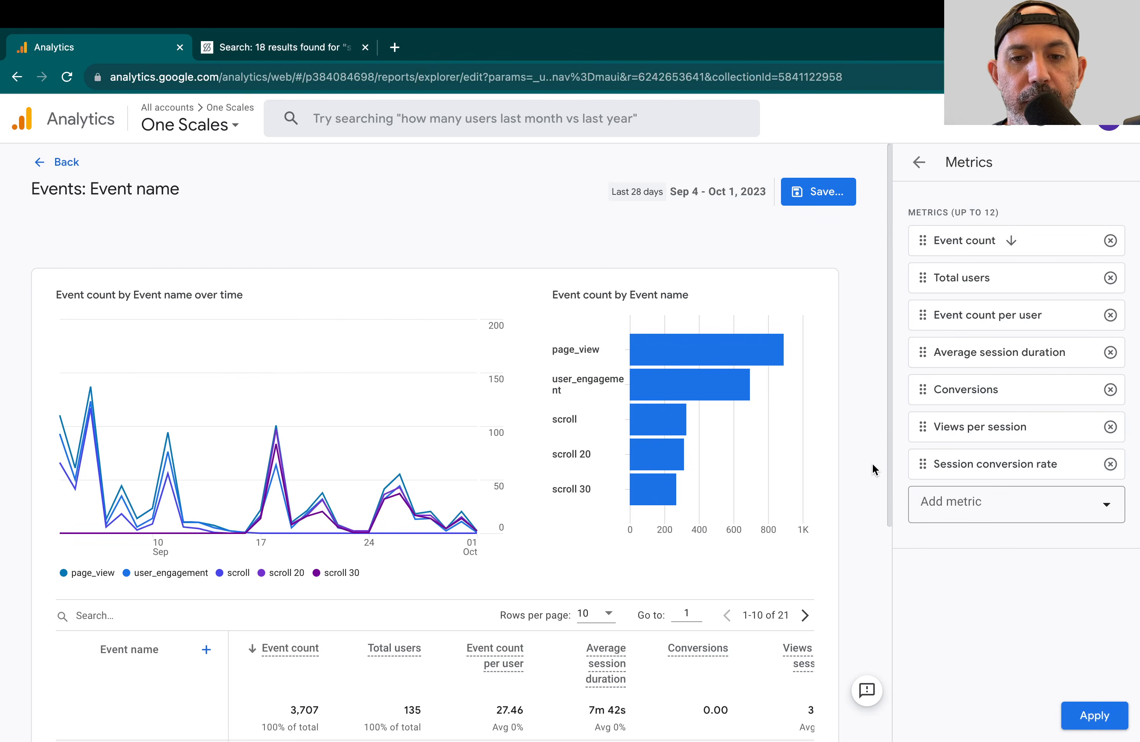
# Step: Examine the metric columns in the report preview and browse the further metrics that can be added
pyautogui.scroll(-3, 807, 504)
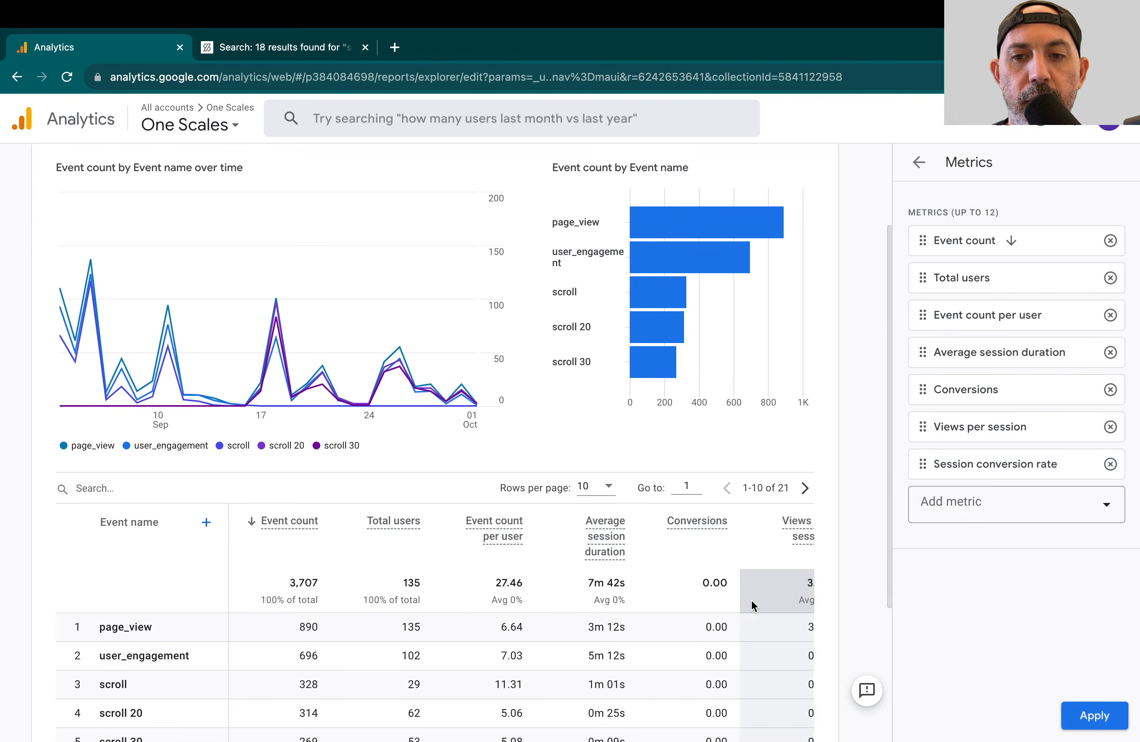
pyautogui.hscroll(3, 751, 600)
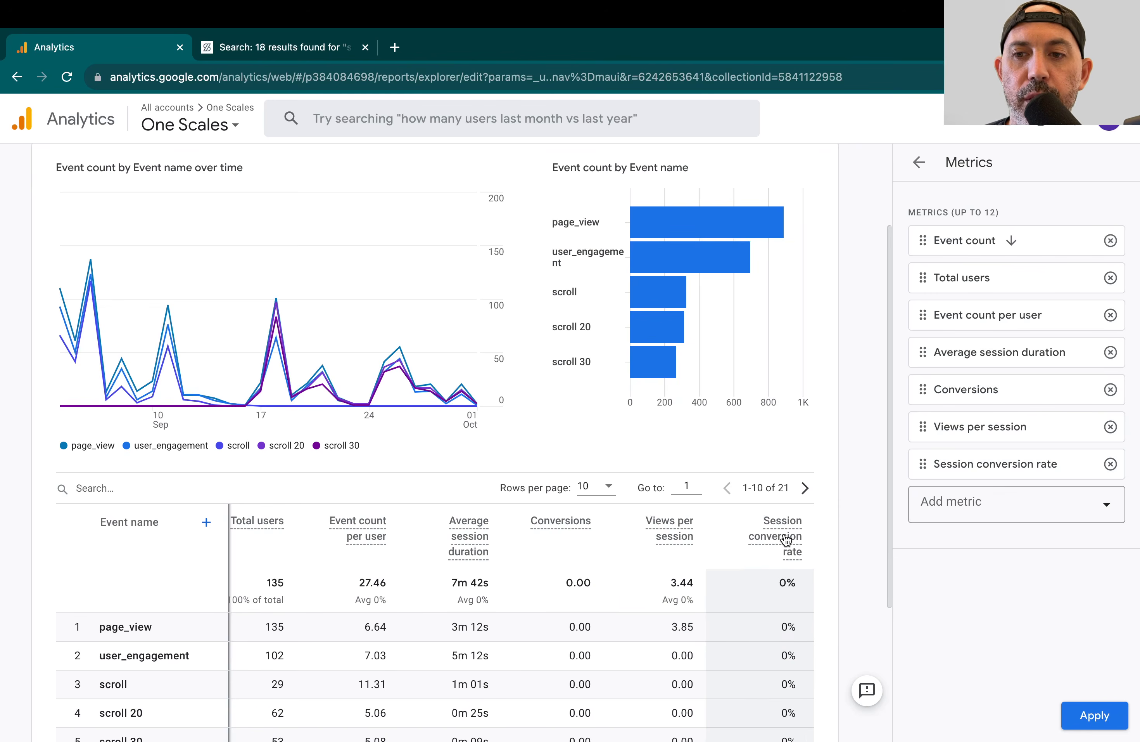
pyautogui.click(1009, 505)
pyautogui.scroll(-5, 1032, 563)
pyautogui.scroll(-3, 1028, 561)
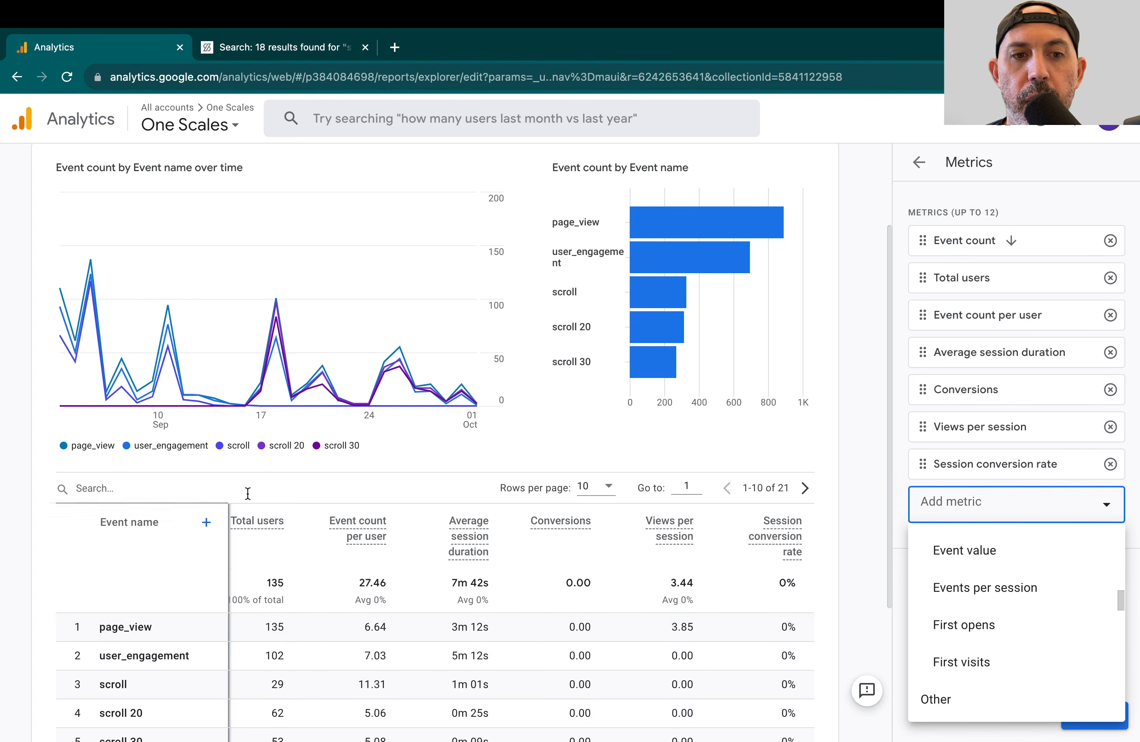
# Step: Filter the preview table by view_s and add search_term as its secondary dimension
pyautogui.click(219, 488)
pyautogui.write('view_s')
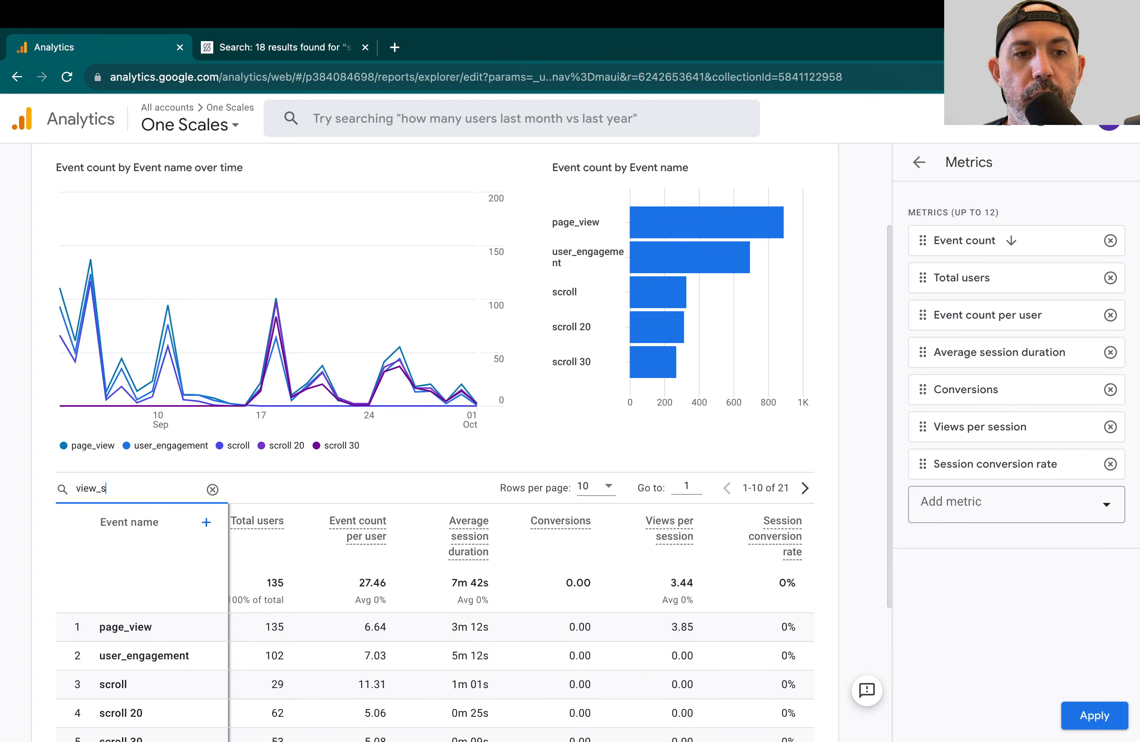
pyautogui.click(206, 572)
pyautogui.write('searc')
pyautogui.click(637, 357)
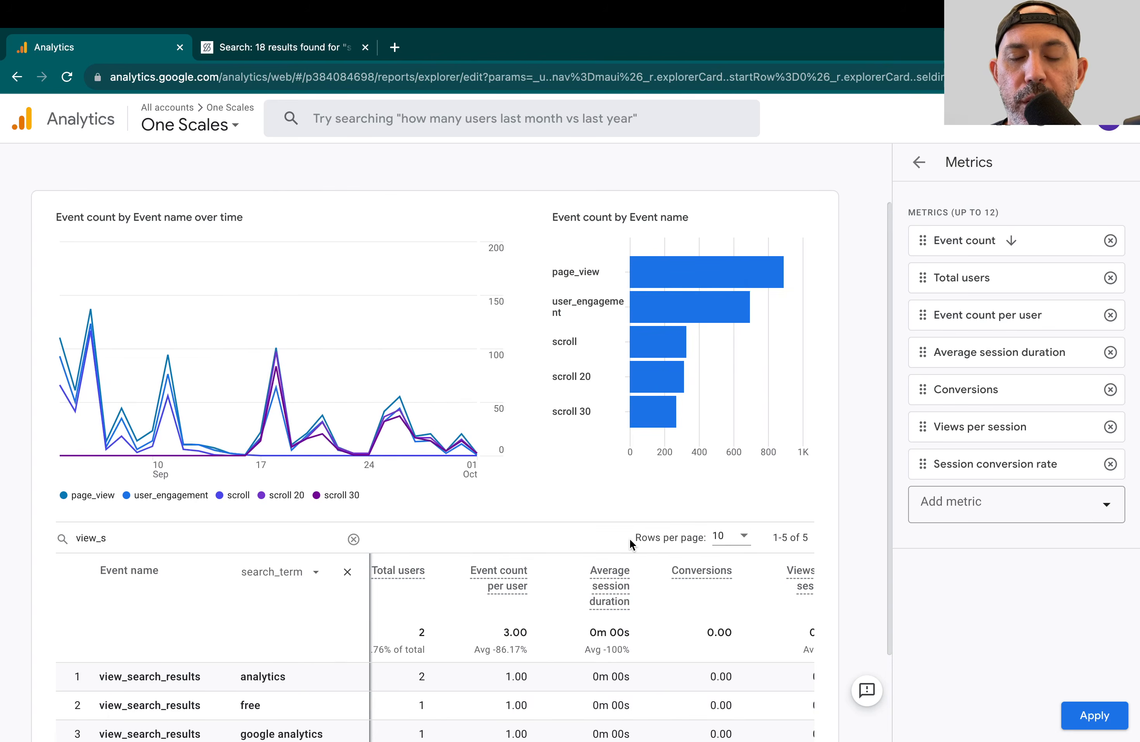